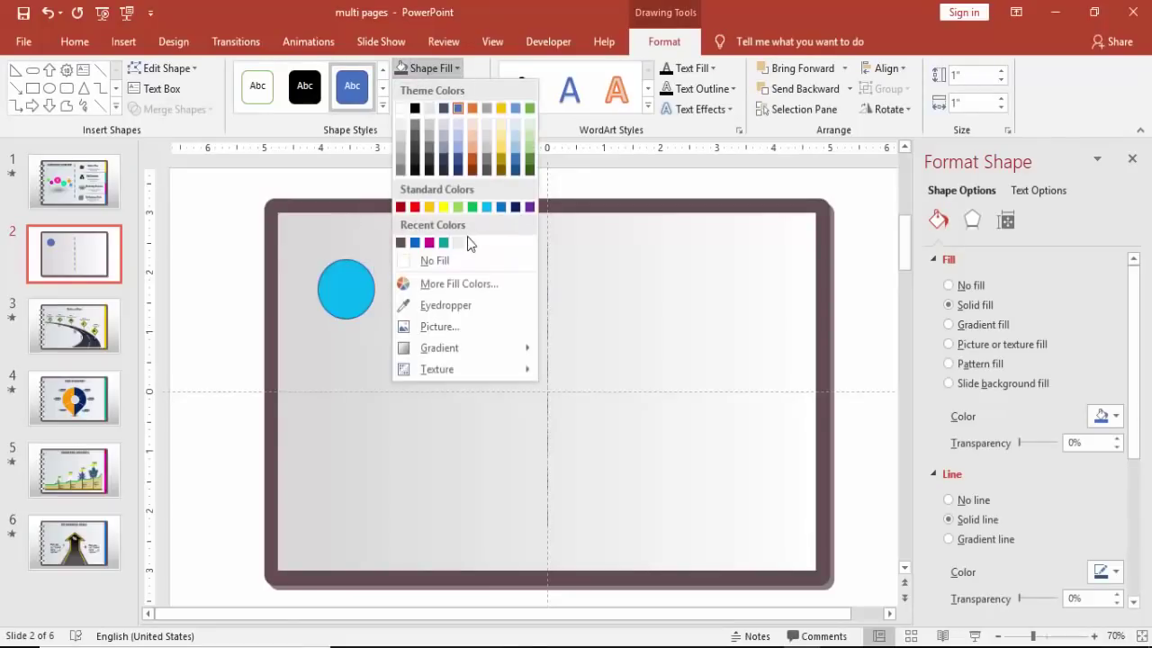
Fill the circle with the frame's dark colour and remove its outline.
left_click(401, 244)
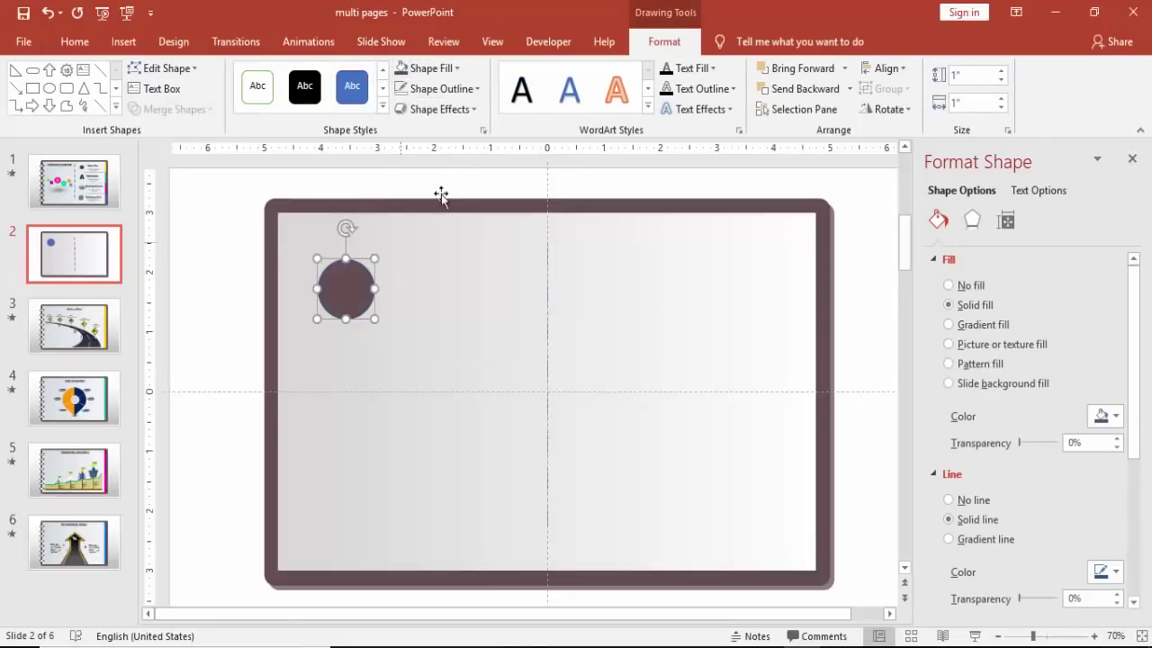
left_click(402, 88)
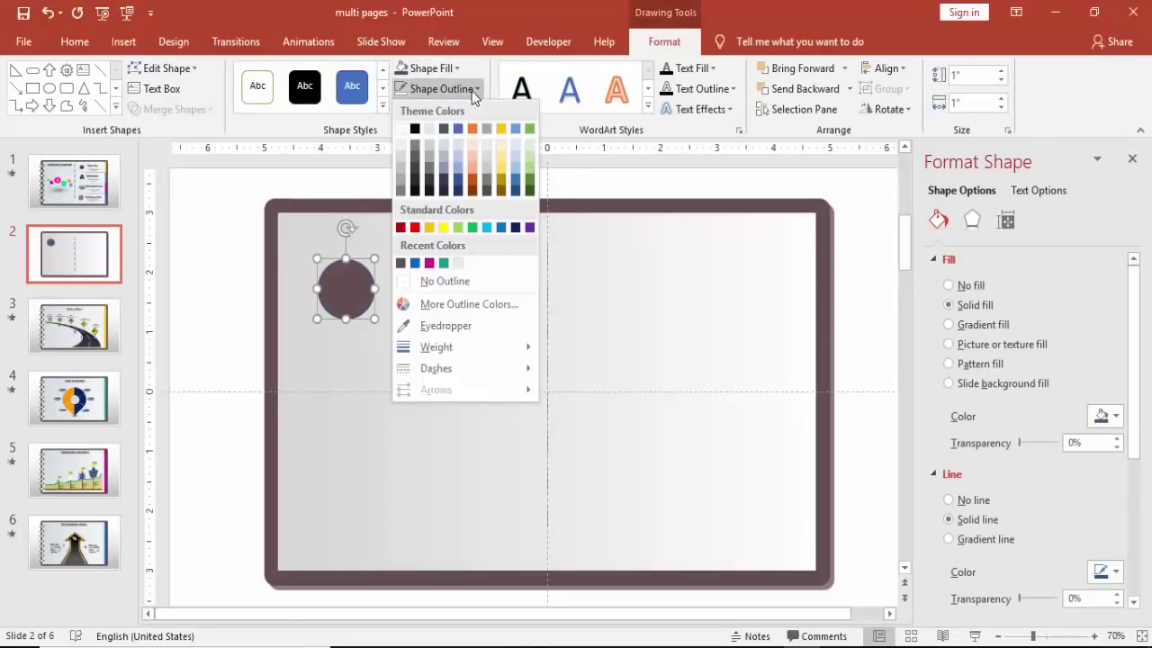
left_click(437, 286)
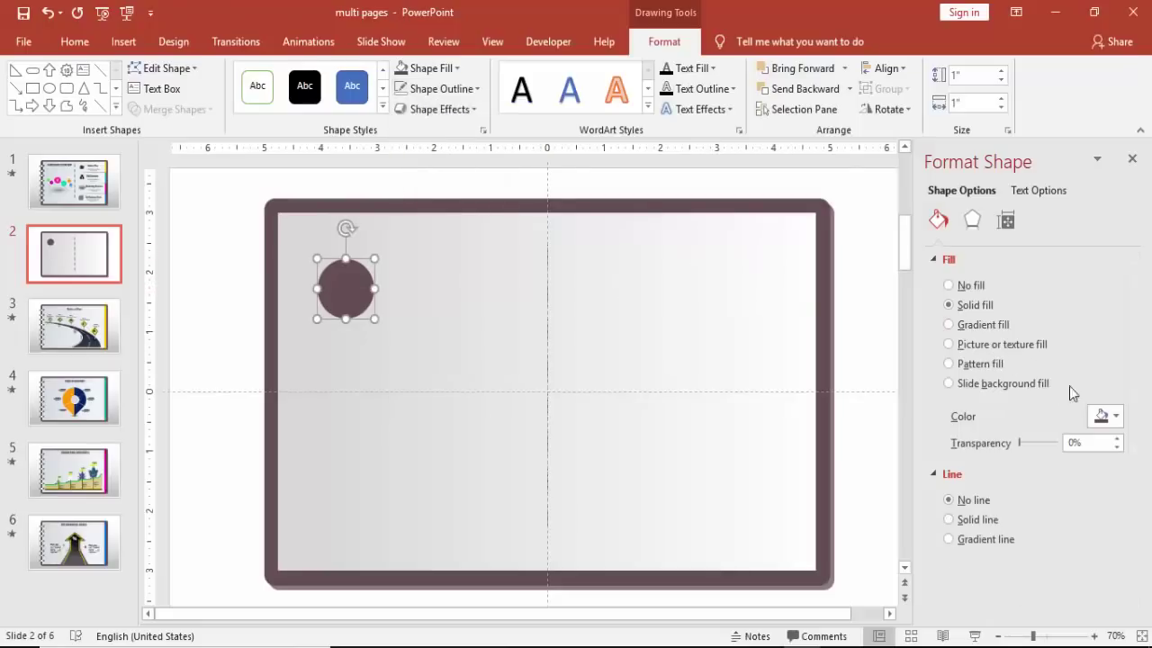
Apply an inner shadow preset to the circle: 50% transparency, 5 pt blur, 135°, 8 pt distance.
left_click(973, 221)
left_click(1106, 284)
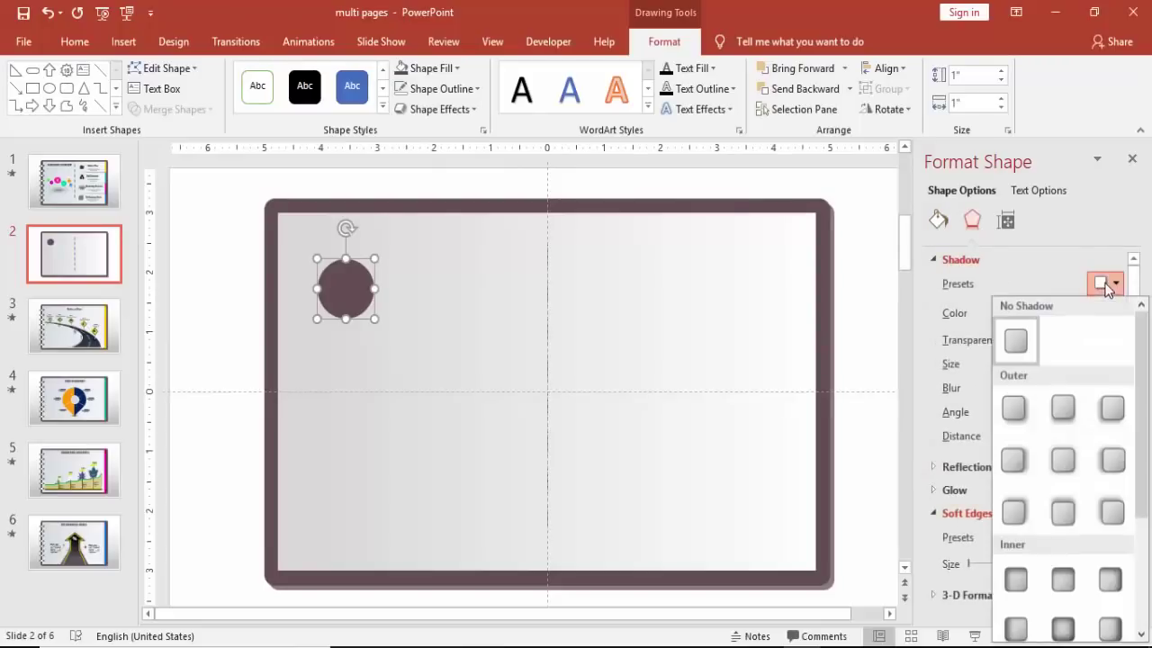
left_click_drag(1137, 337, 1145, 410)
left_click(1017, 563)
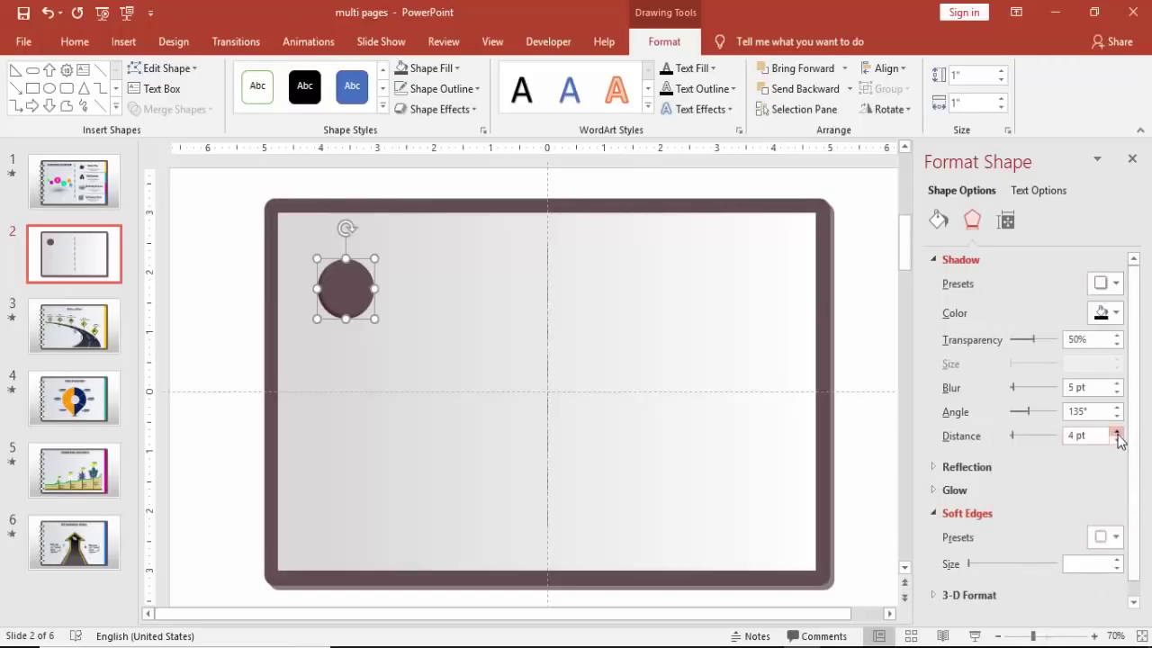
Resize the circle to a 0.25-inch dot and move it toward the frame's top-left corner.
left_click(1117, 384)
left_click(982, 77)
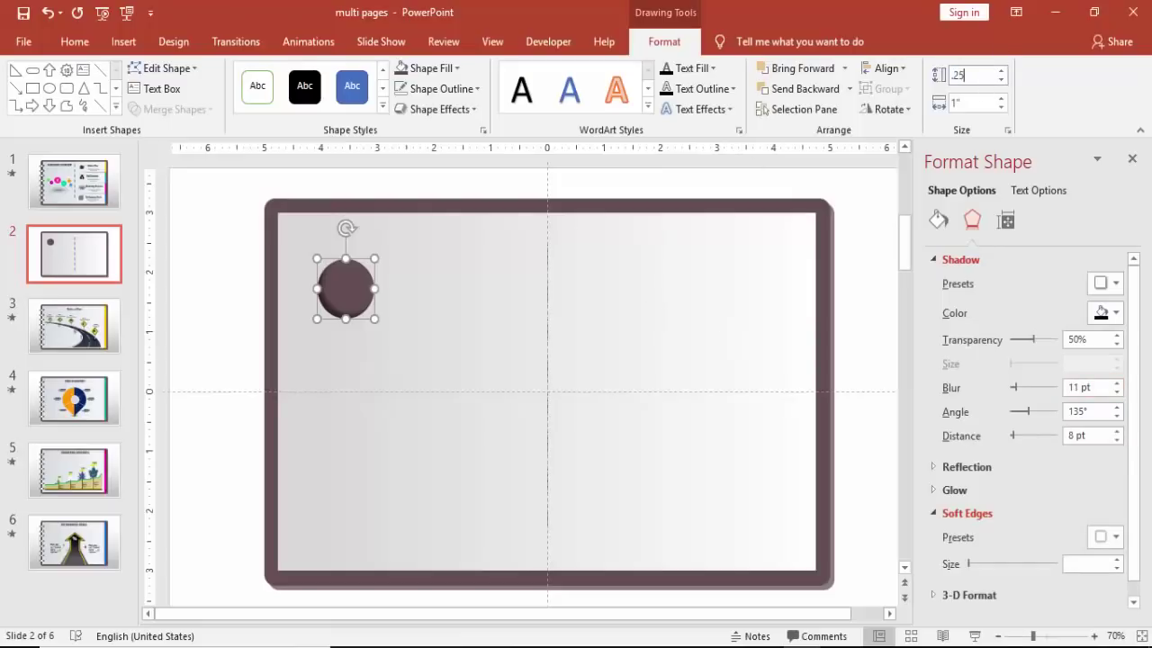
left_click(969, 104)
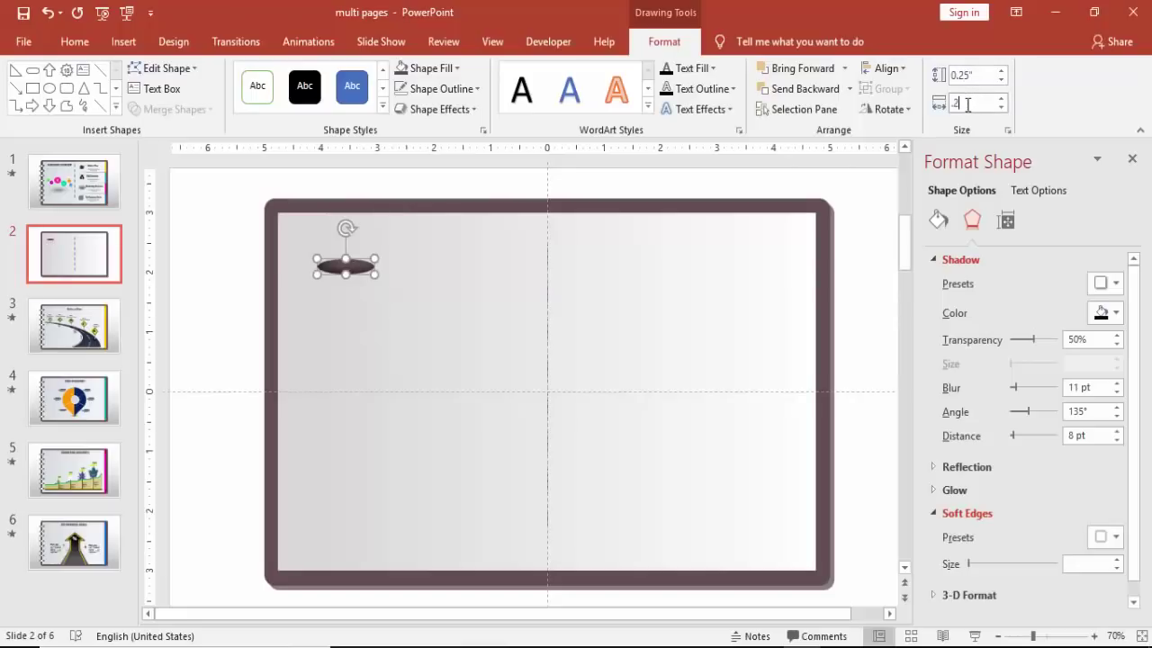
key("Return")
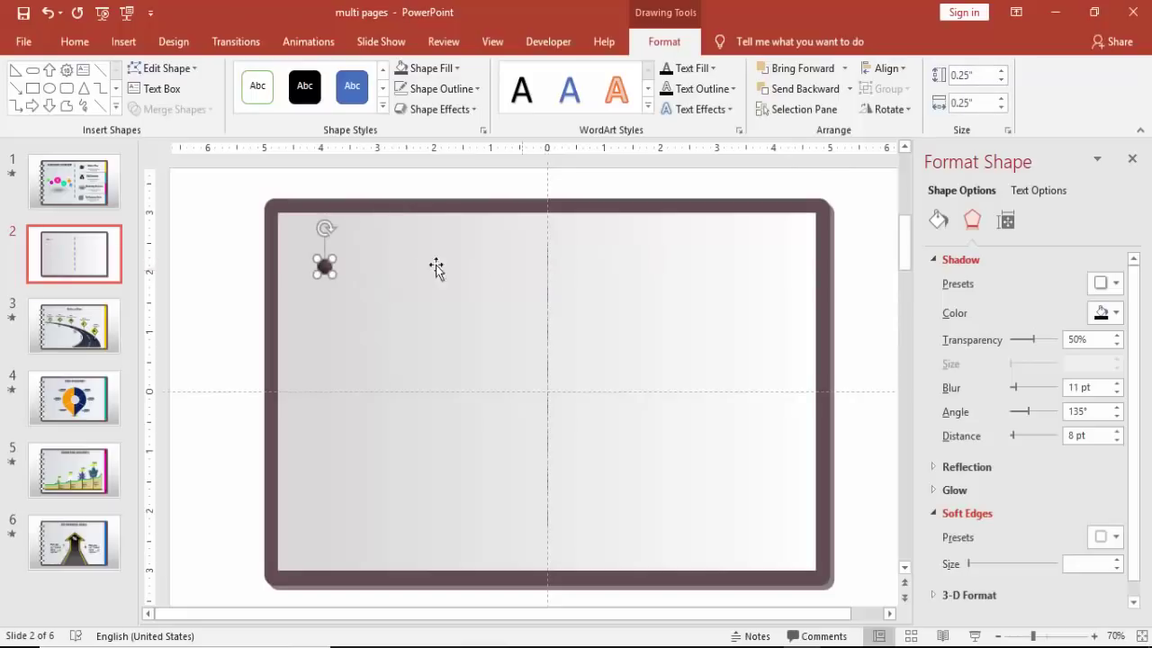
left_click_drag(323, 266, 291, 241)
Nudge the dot onto the frame edge and set its shadow blur and distance to 5 pt.
left_click(1065, 636)
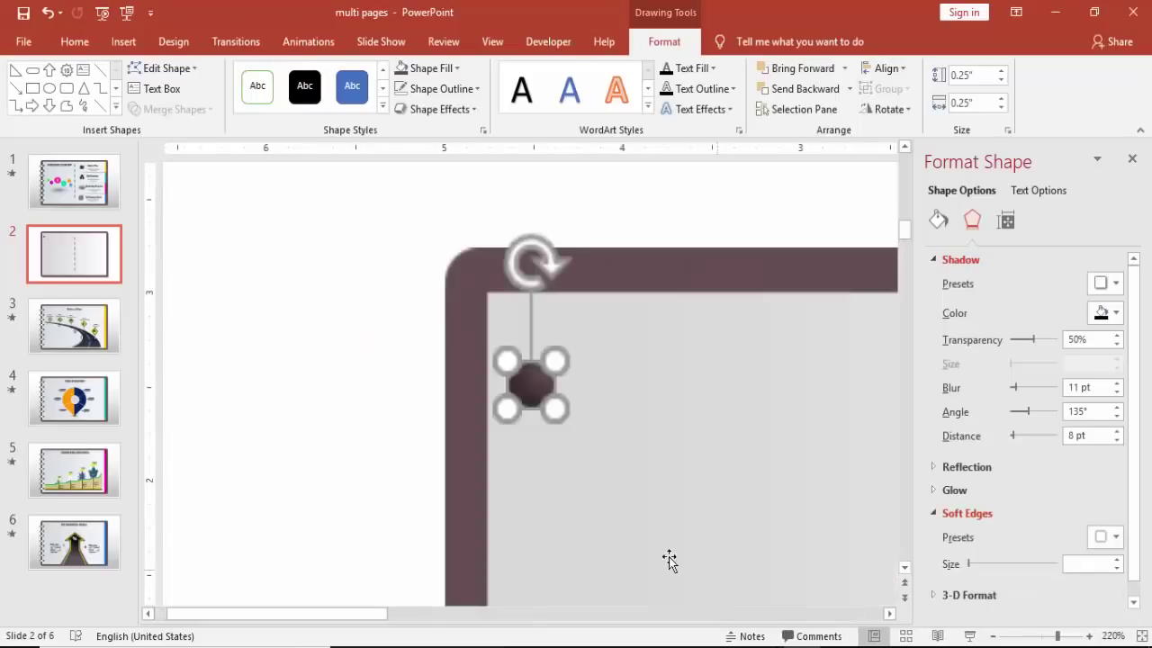
left_click_drag(540, 378, 531, 355)
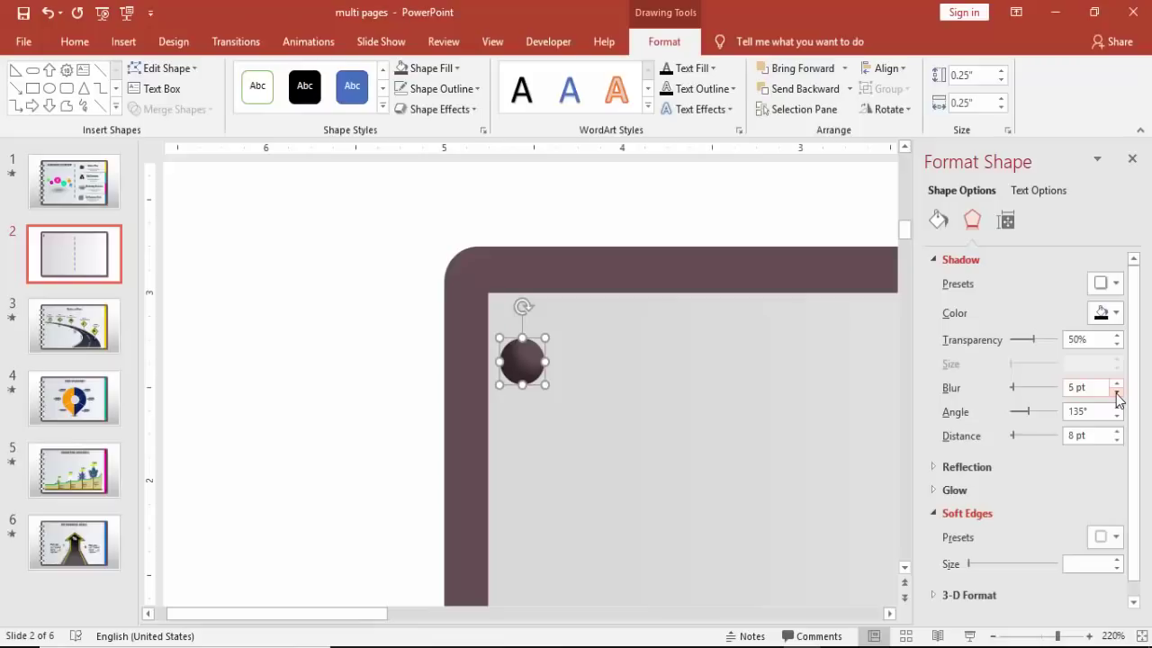
left_click(1116, 441)
left_click(1116, 441)
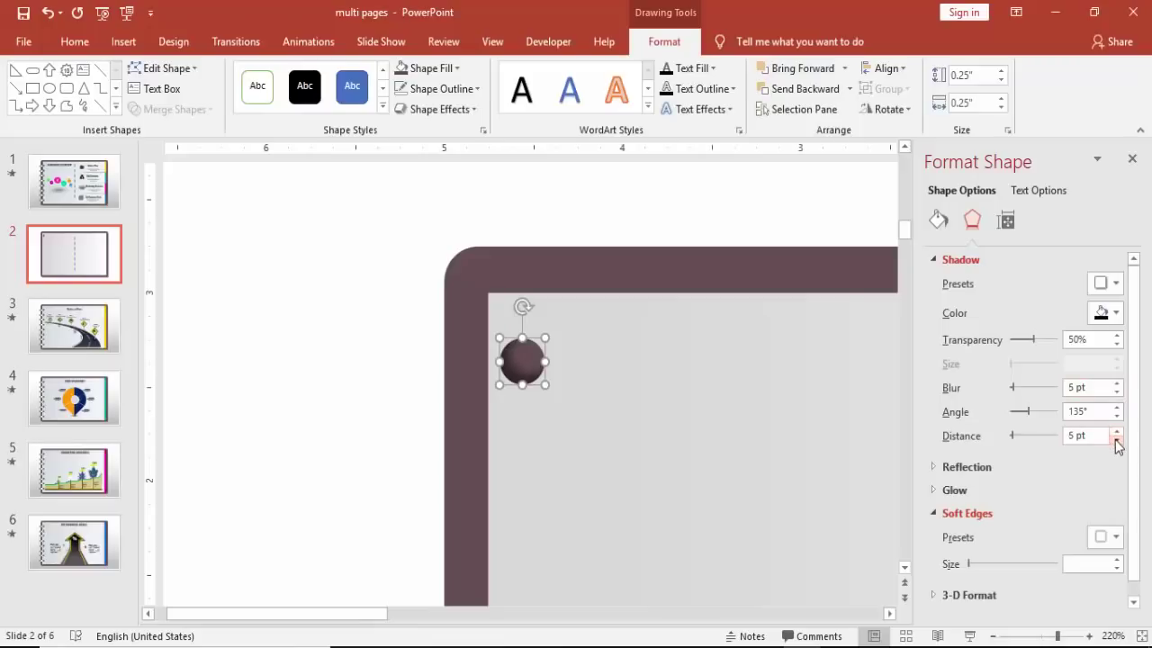
left_click(378, 385)
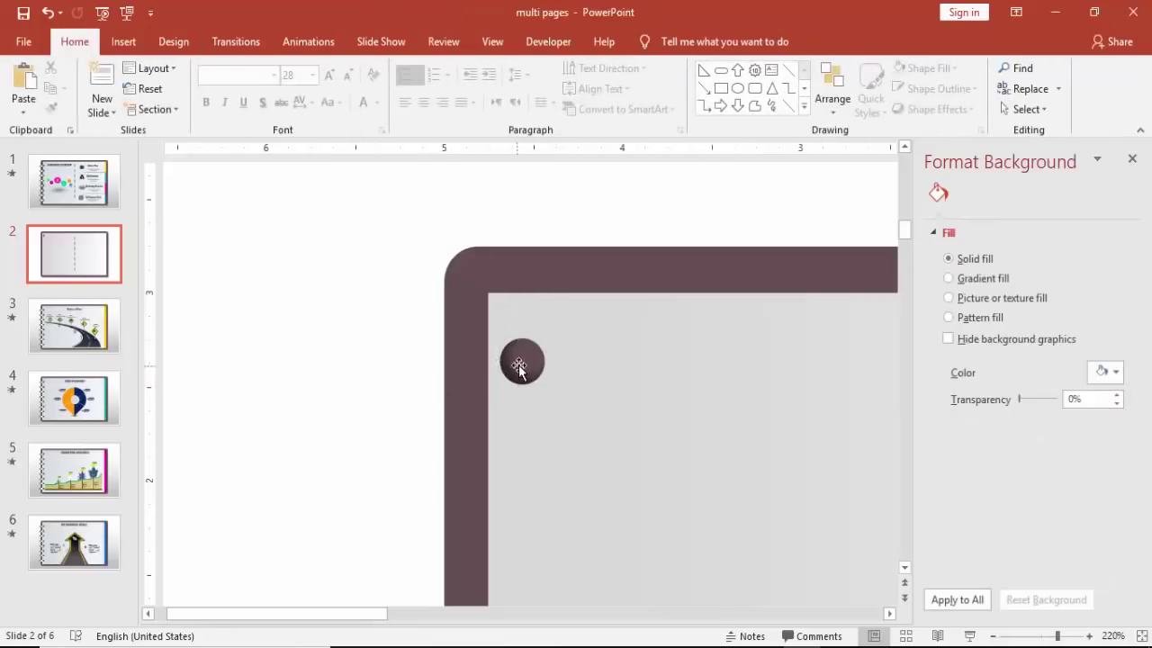
Adjust the dot's position slightly.
left_click(520, 358)
left_click_drag(521, 358, 518, 353)
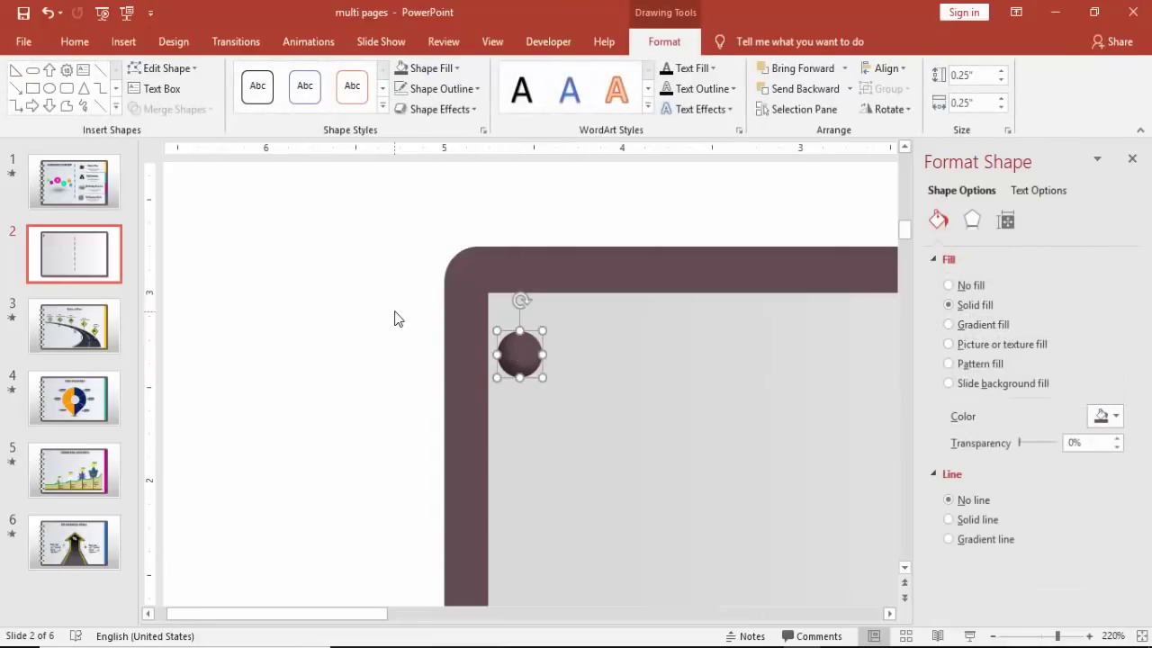
left_click(396, 318)
Draw a thin Flowchart: Terminator bar from left of the frame to the dot.
left_click(126, 42)
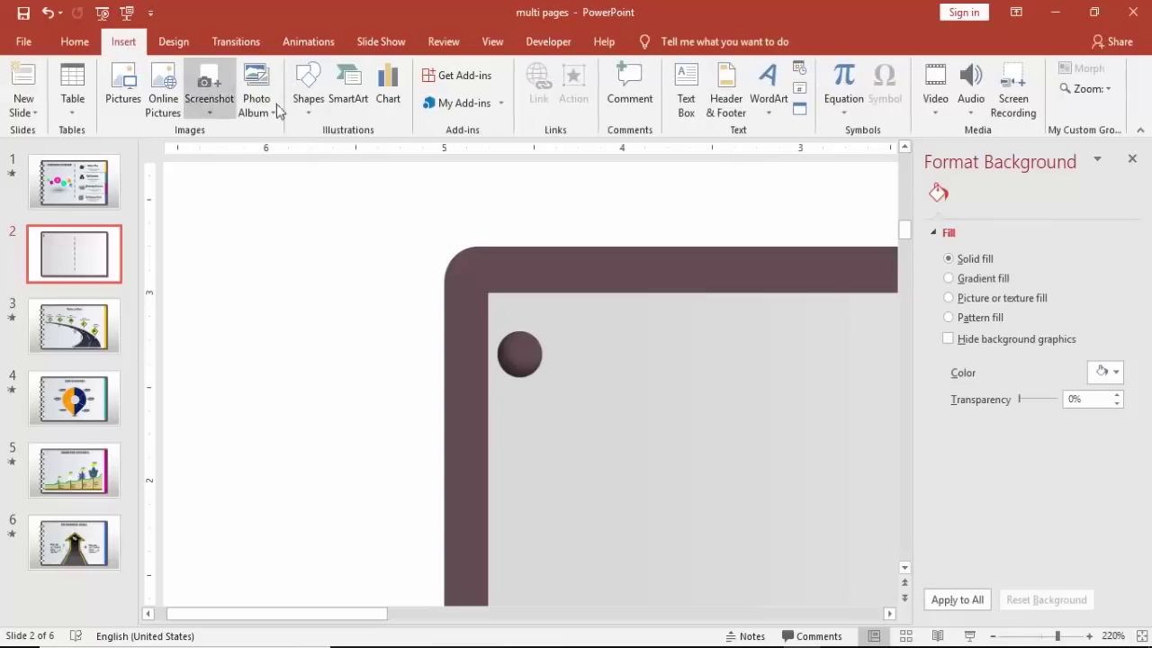
left_click(301, 108)
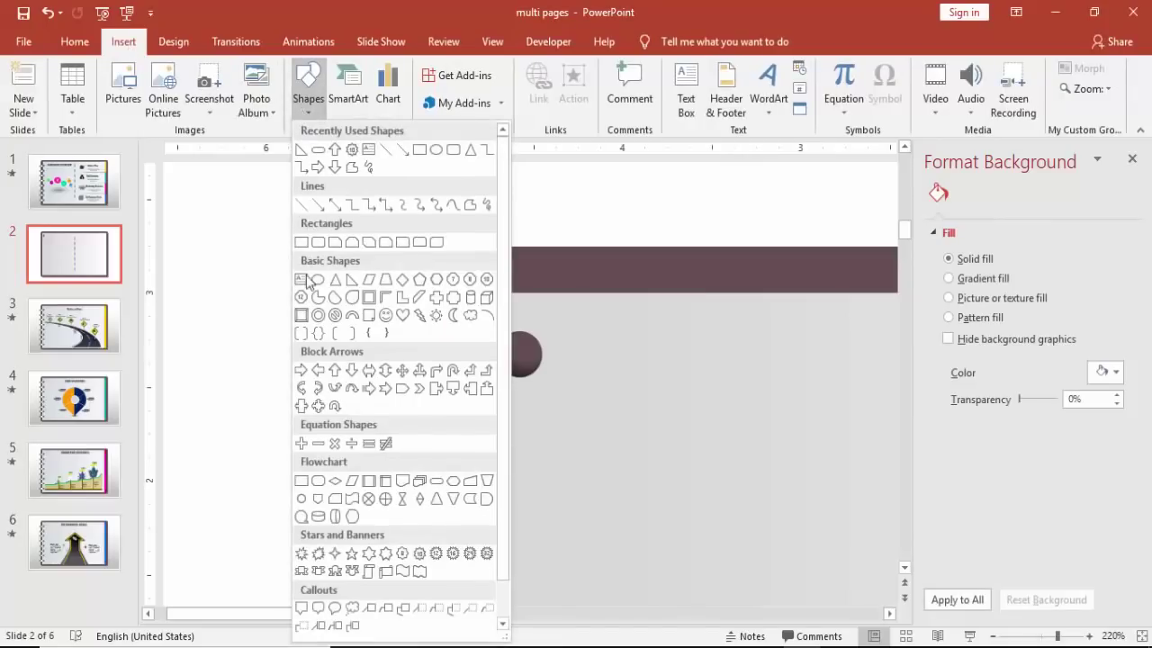
left_click(437, 484)
left_click_drag(415, 339, 476, 358)
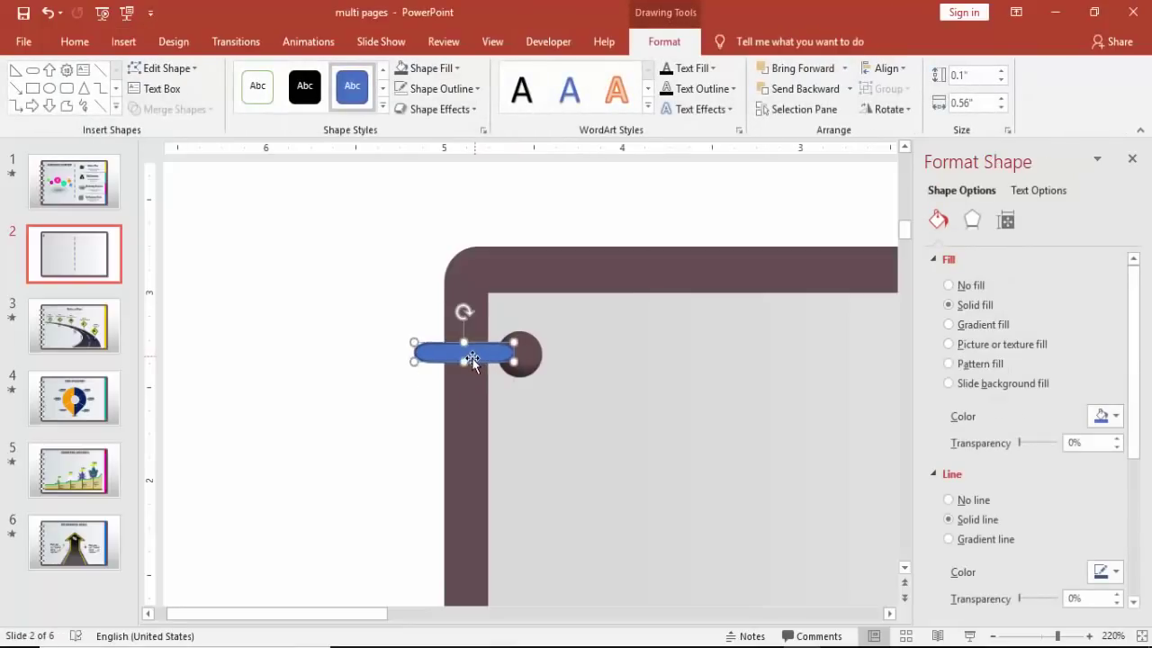
Thin the bar to 0.06" high, remove its outline, and switch it to a gradient fill.
key("Delete")
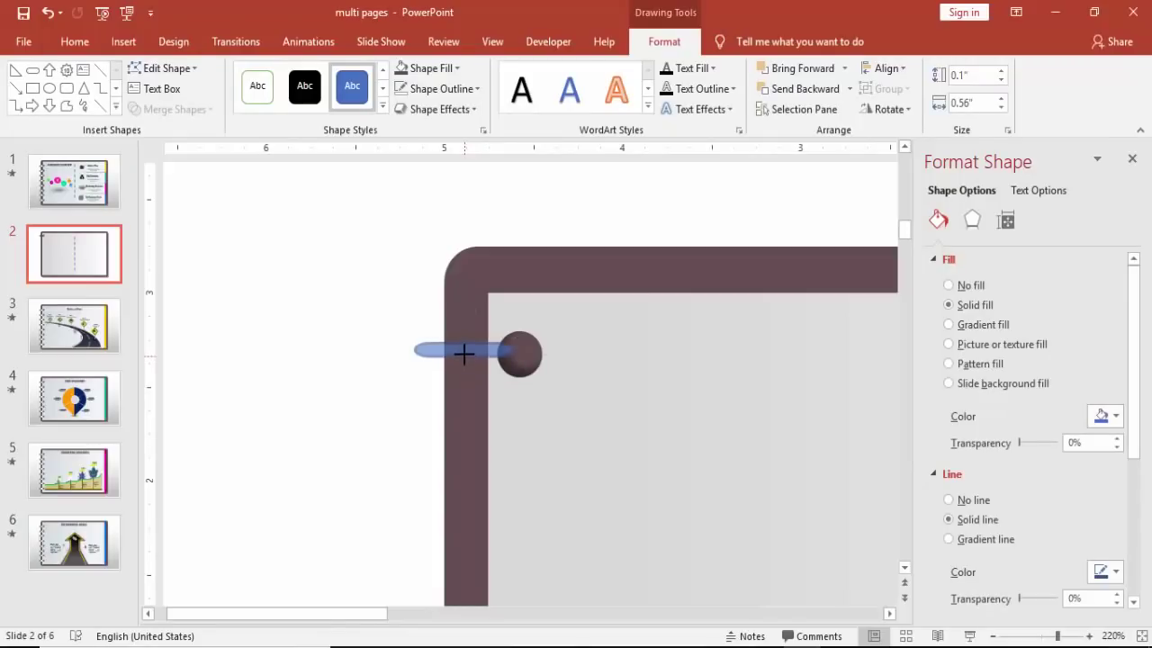
left_click_drag(464, 353, 463, 353)
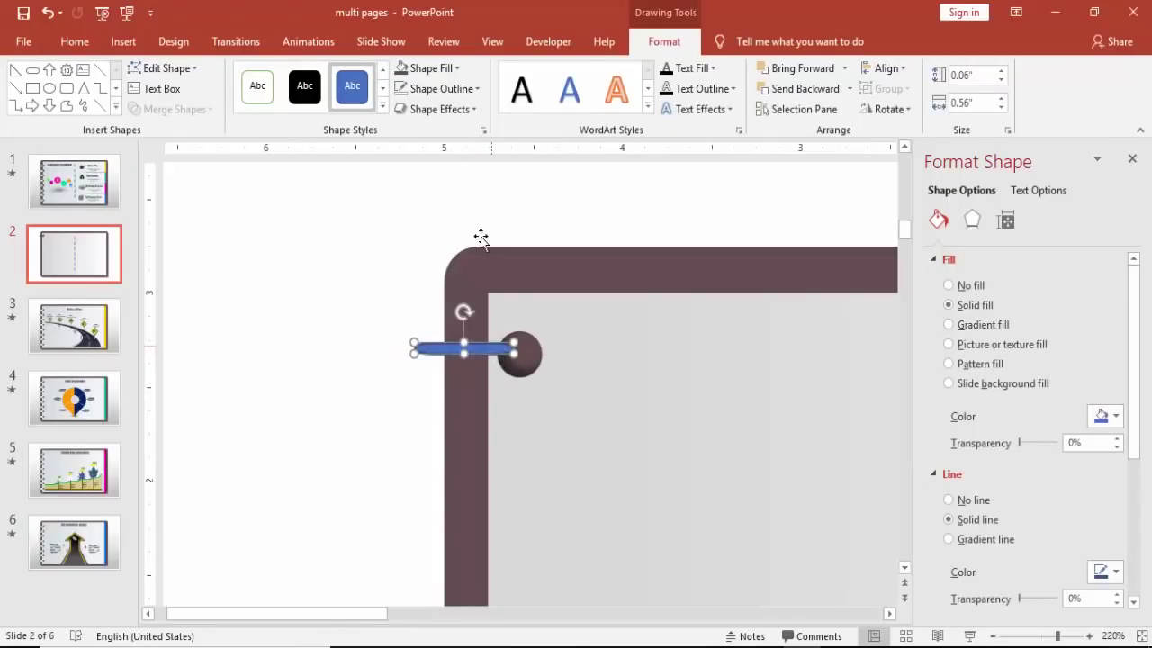
left_click(469, 95)
left_click(441, 280)
left_click(966, 328)
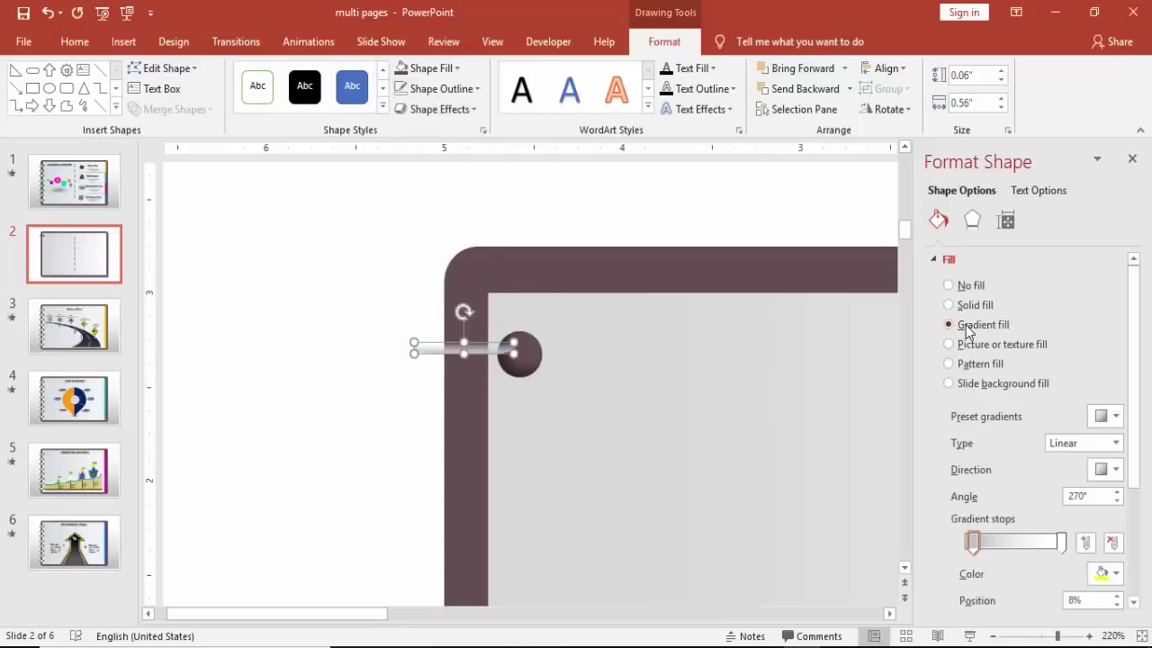
Set the bar's gradient direction to 0° and recolour the first and right-end stops dark grey.
left_click(1102, 471)
left_click(1093, 502)
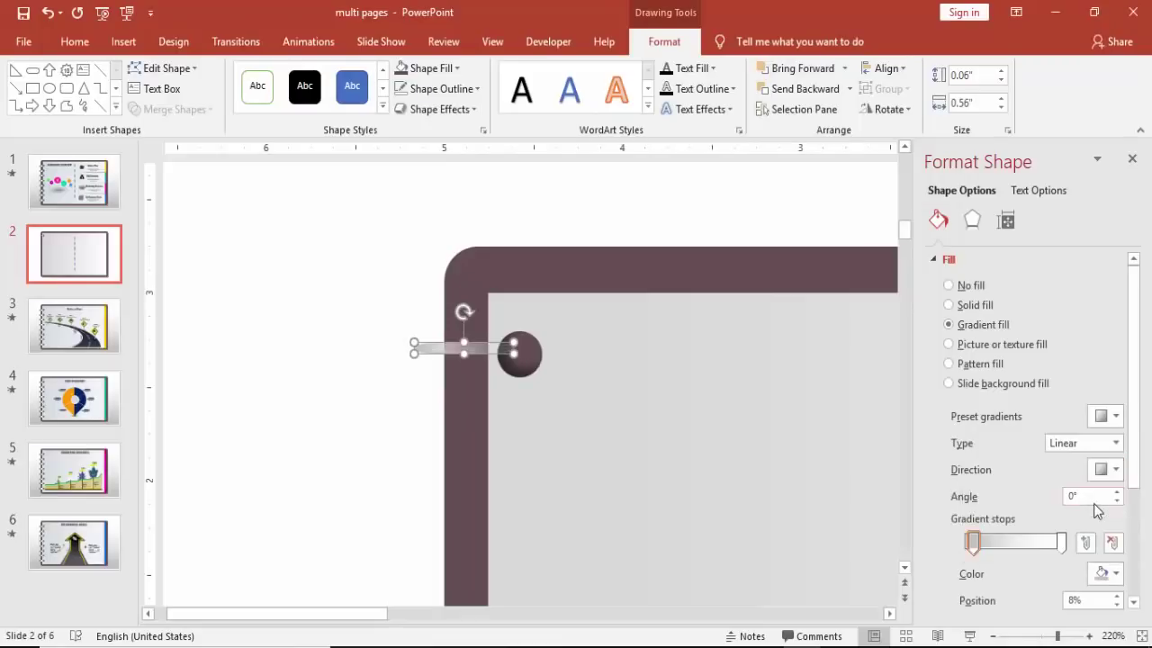
scroll(1138, 466, "down", 1)
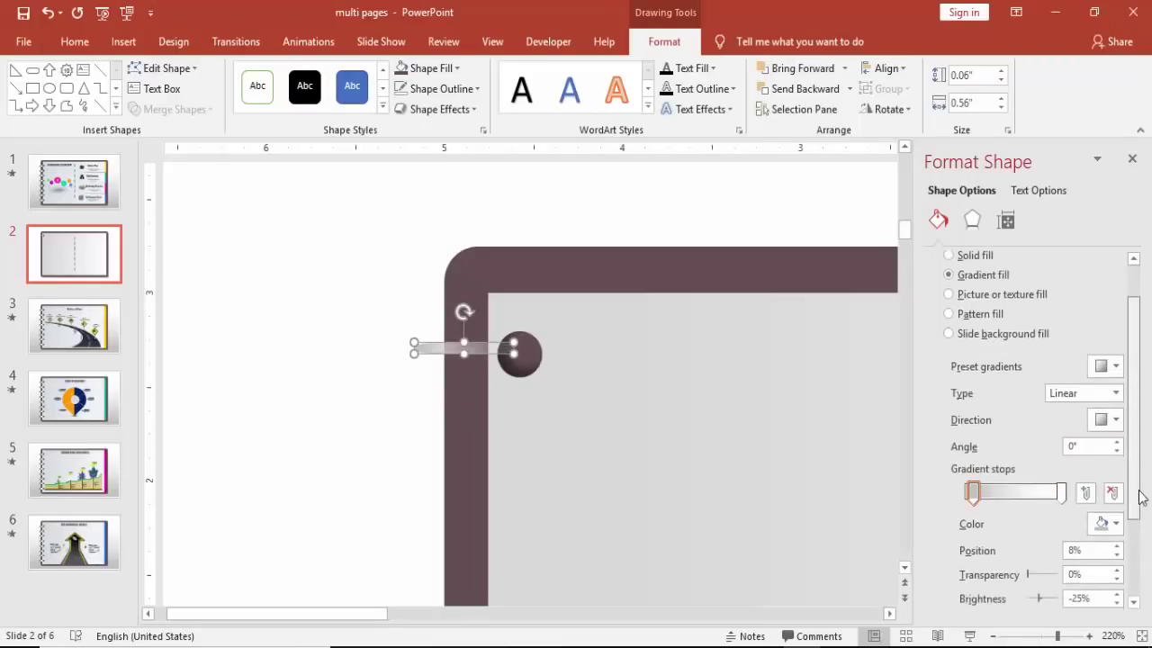
left_click(1103, 523)
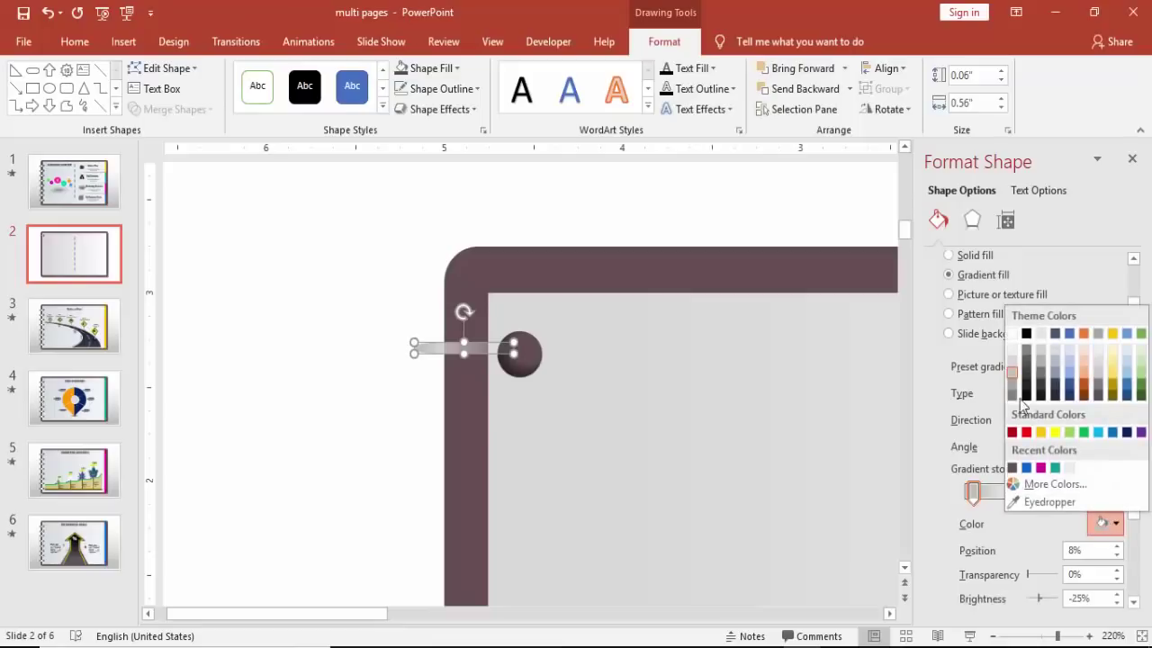
left_click(1027, 360)
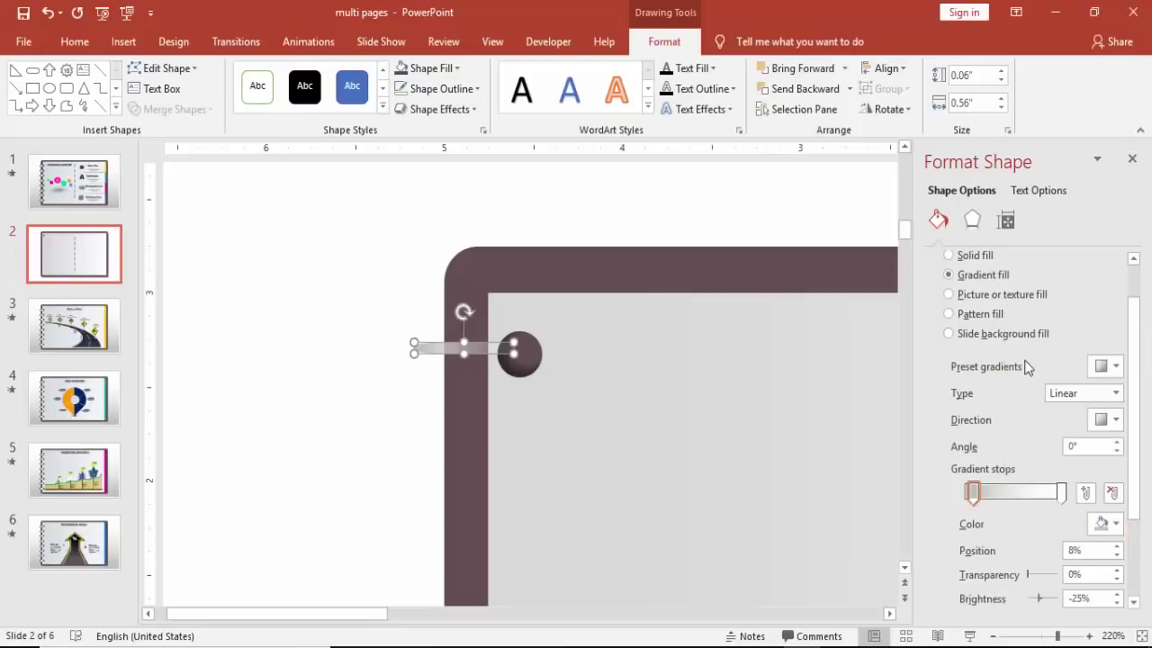
left_click(1062, 491)
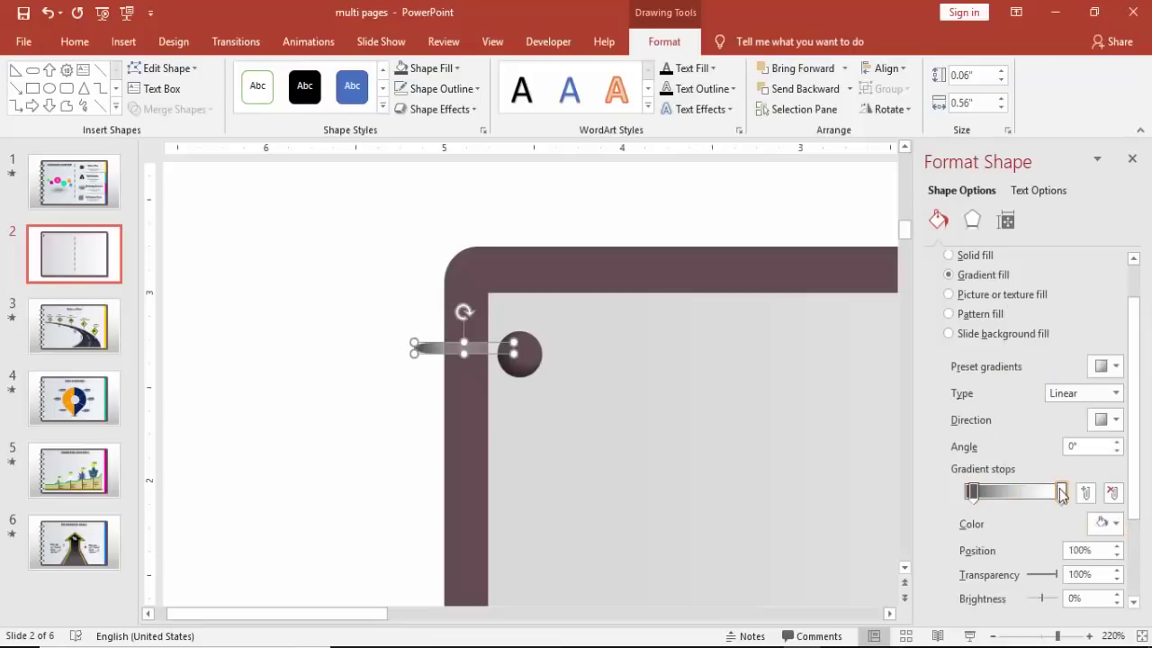
left_click(1106, 523)
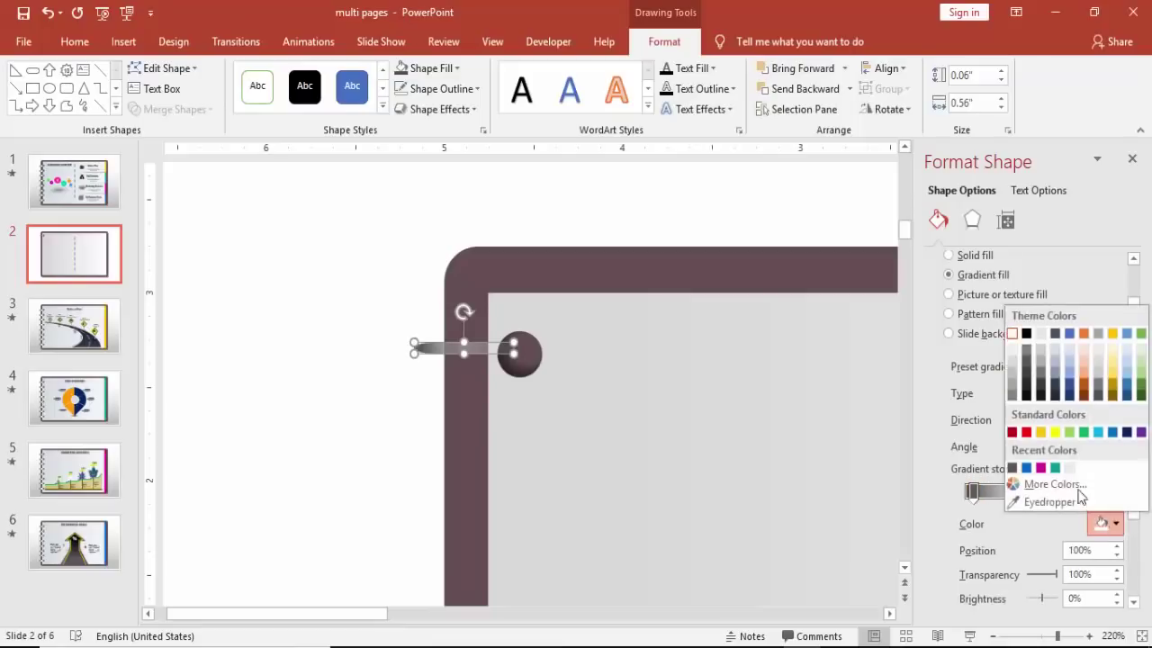
left_click(1027, 374)
Add white gradient stops at 80% and 41%.
left_click(1044, 491)
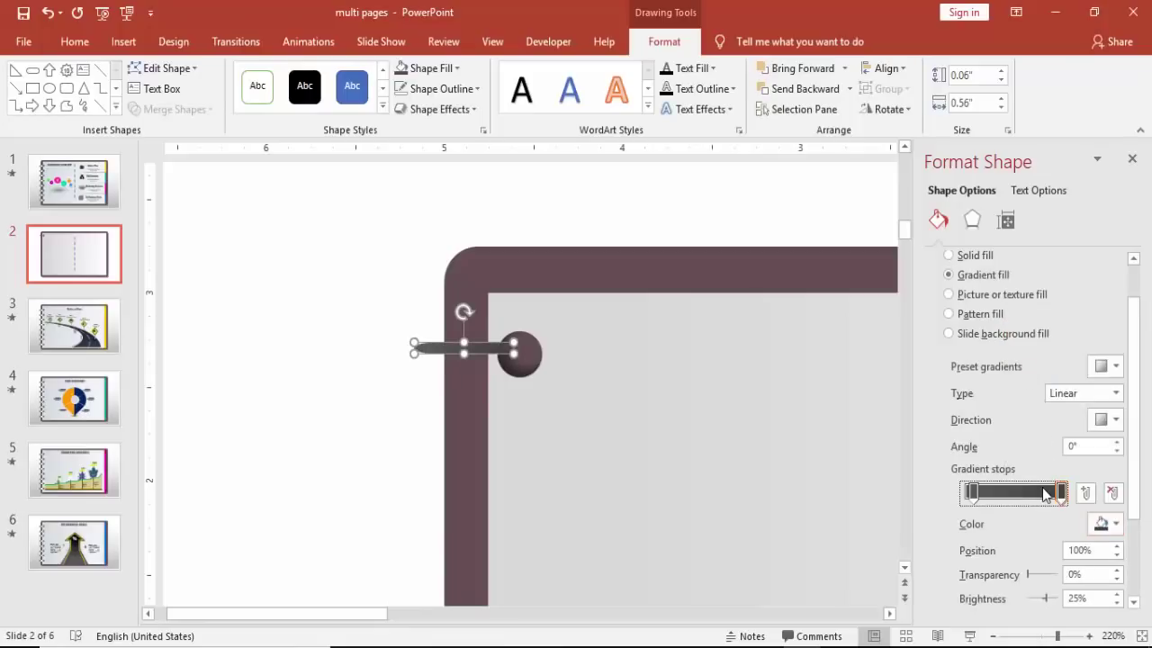
left_click(1105, 523)
left_click(1011, 332)
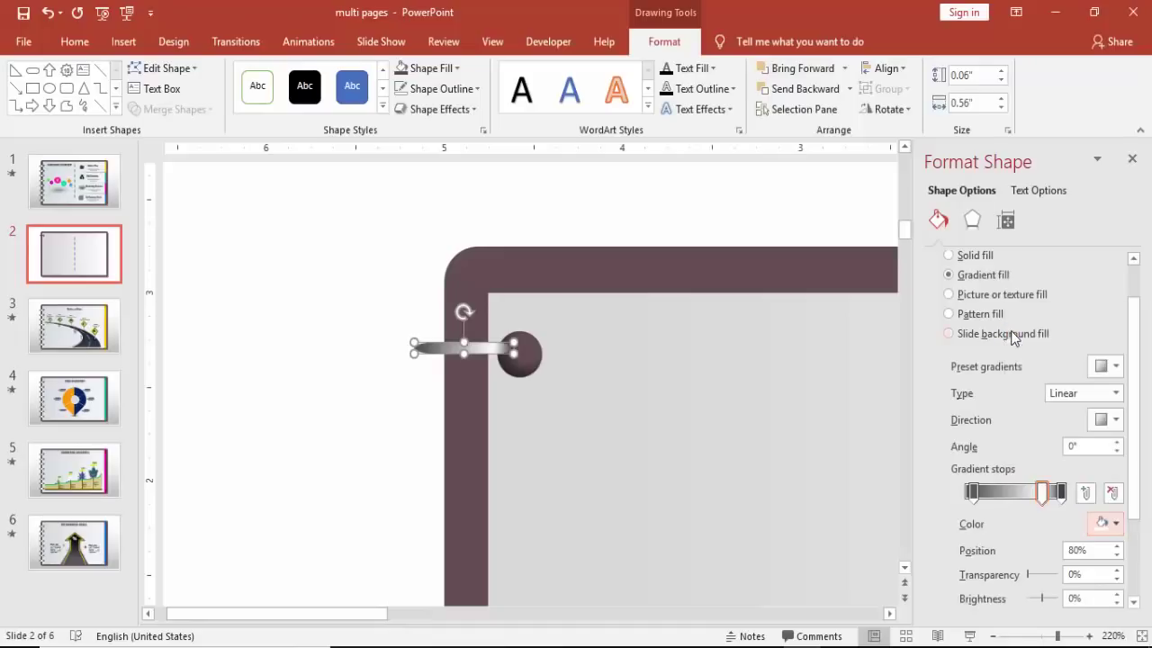
left_click(1009, 492)
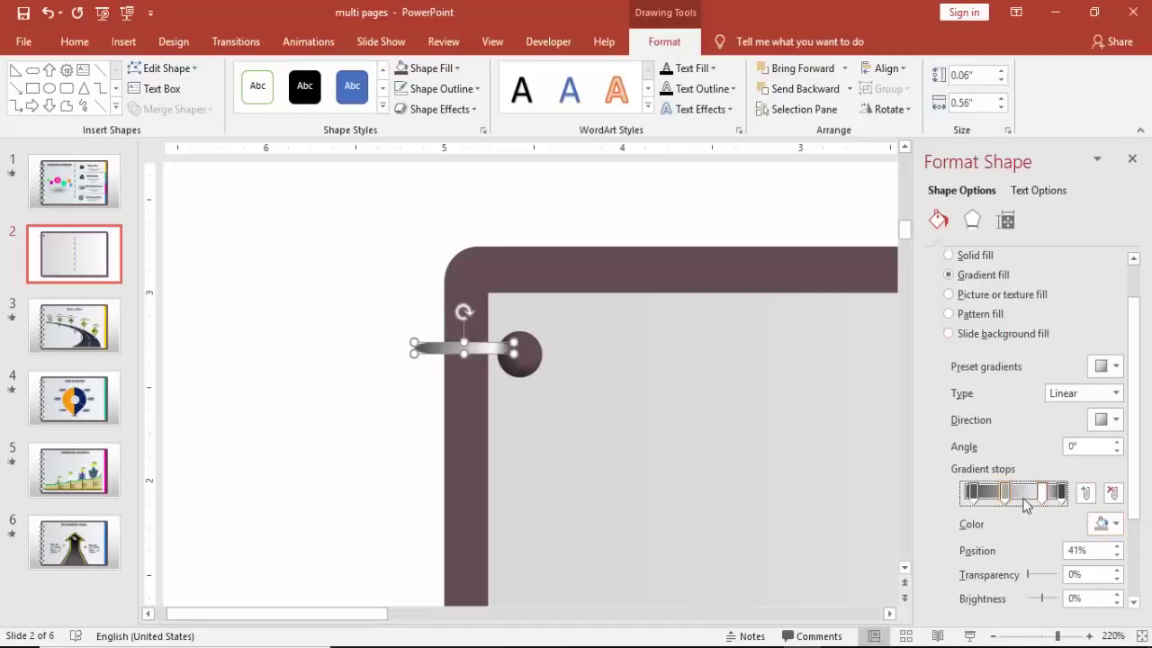
left_click(1106, 523)
left_click(1012, 334)
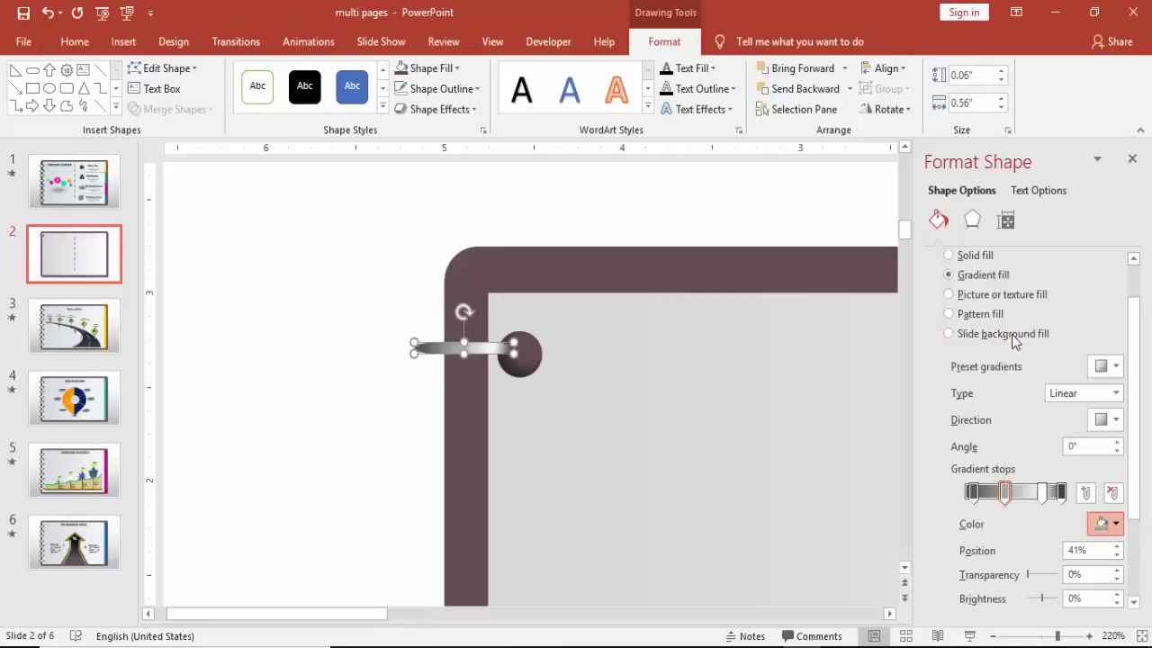
Make the 25% stop dark grey and shift the white stop from 41% to 47%.
left_click(990, 492)
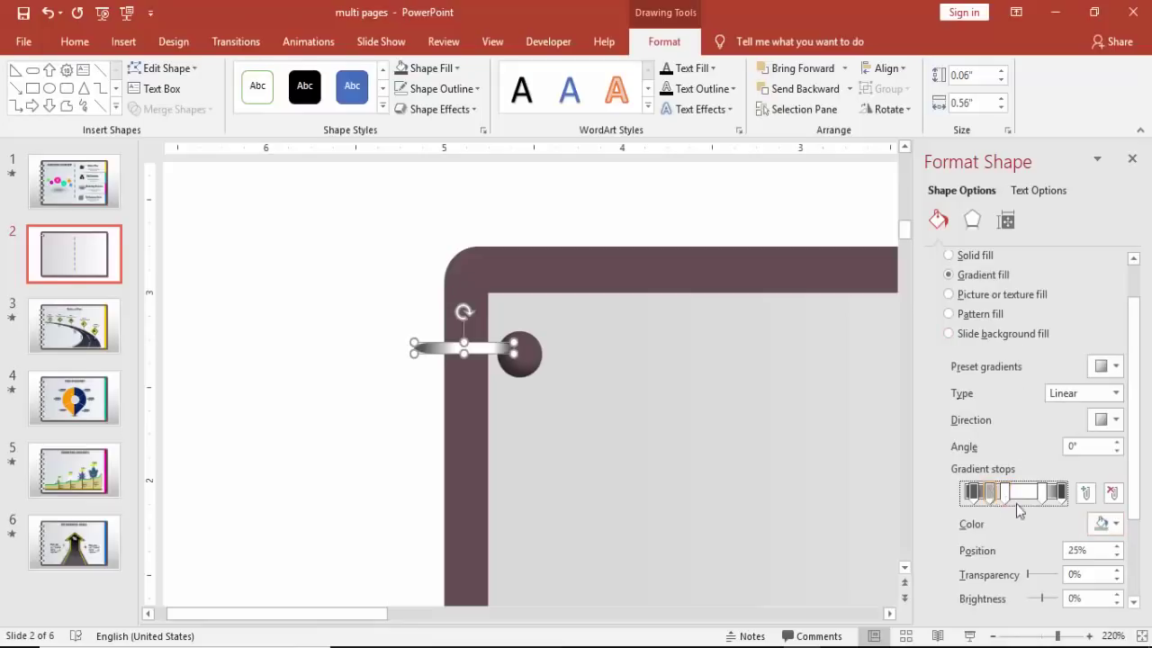
left_click(1105, 523)
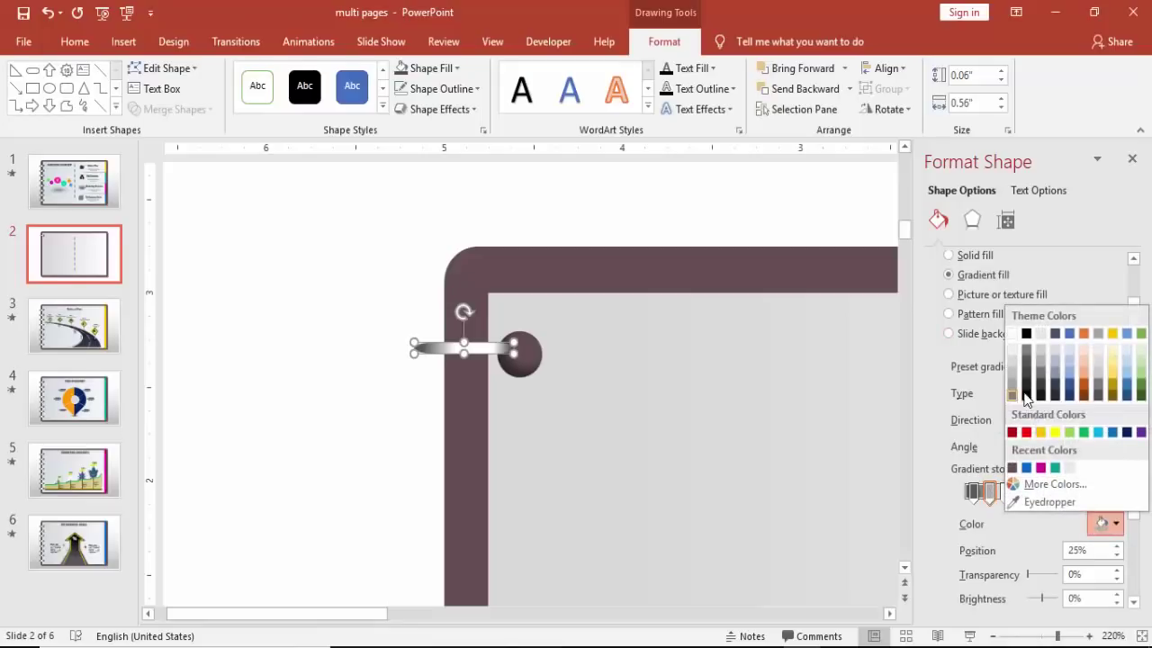
left_click(1029, 379)
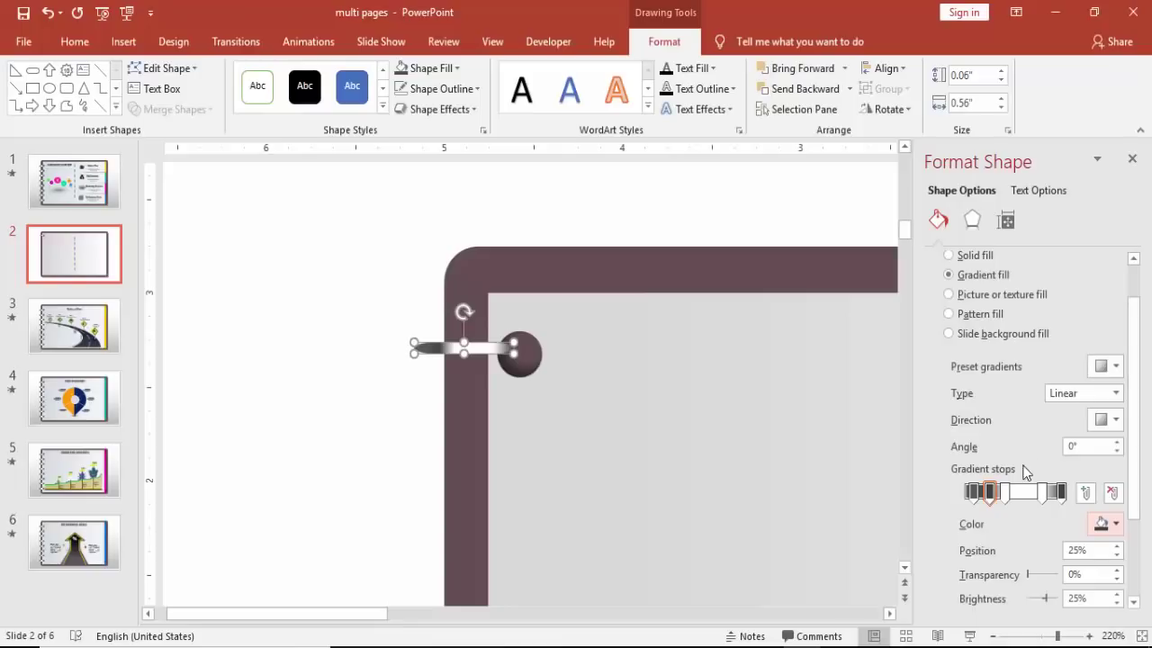
left_click_drag(1006, 492, 1012, 492)
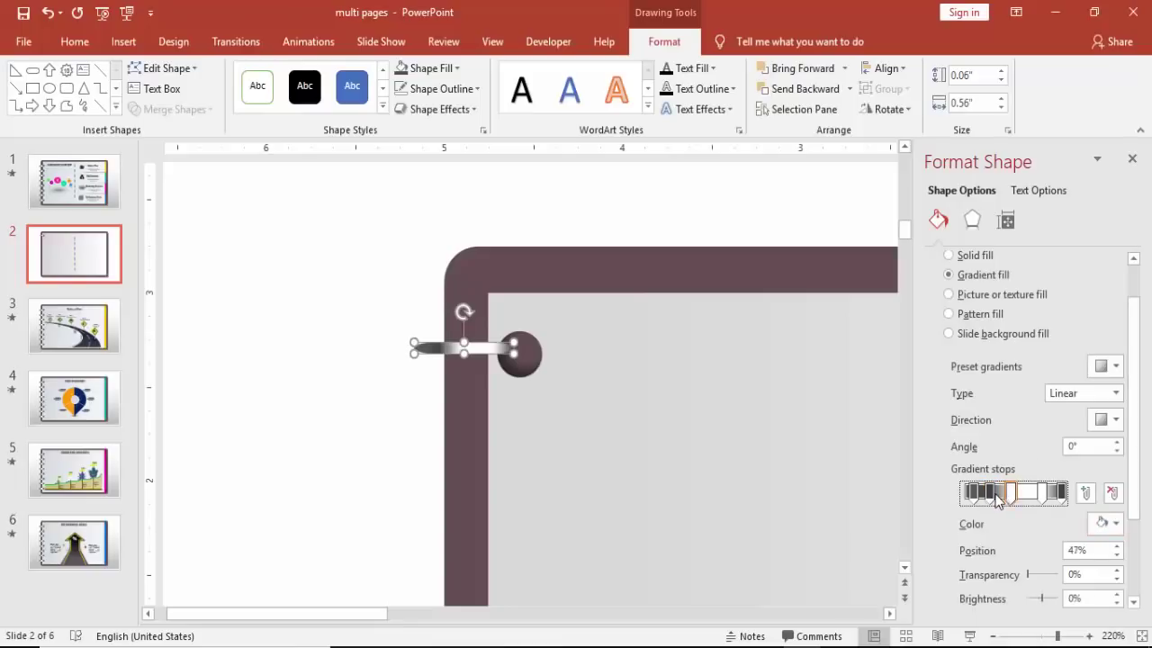
left_click(966, 494)
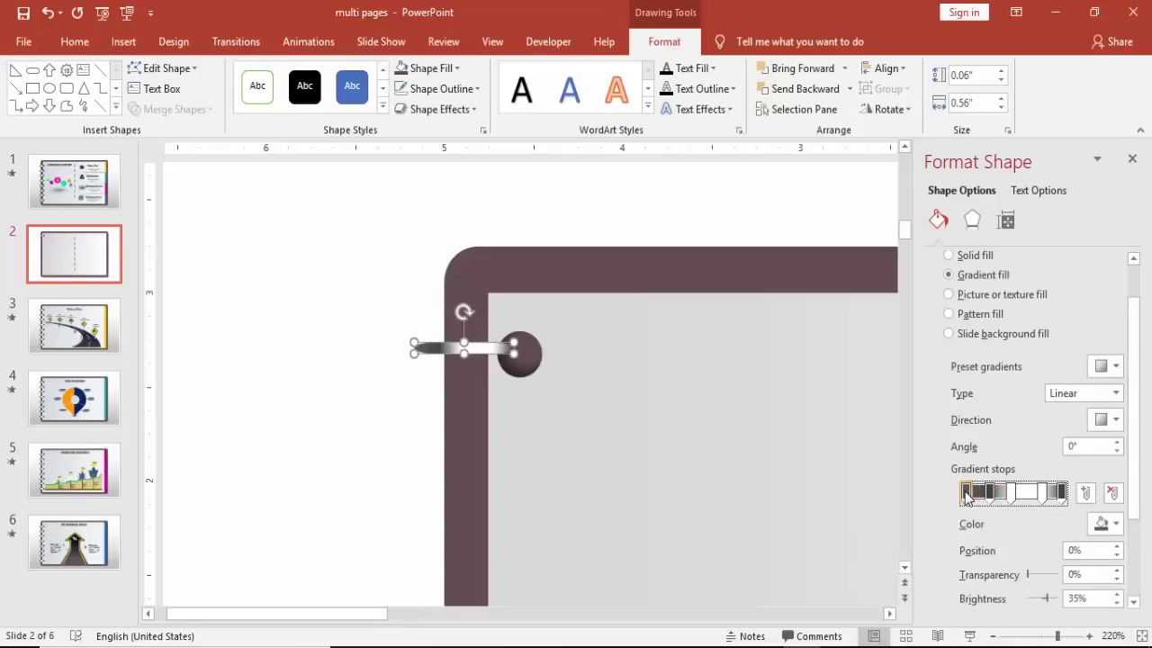
left_click(988, 494)
Duplicate the metallic bar and place the copy just below the original.
left_click(1058, 493)
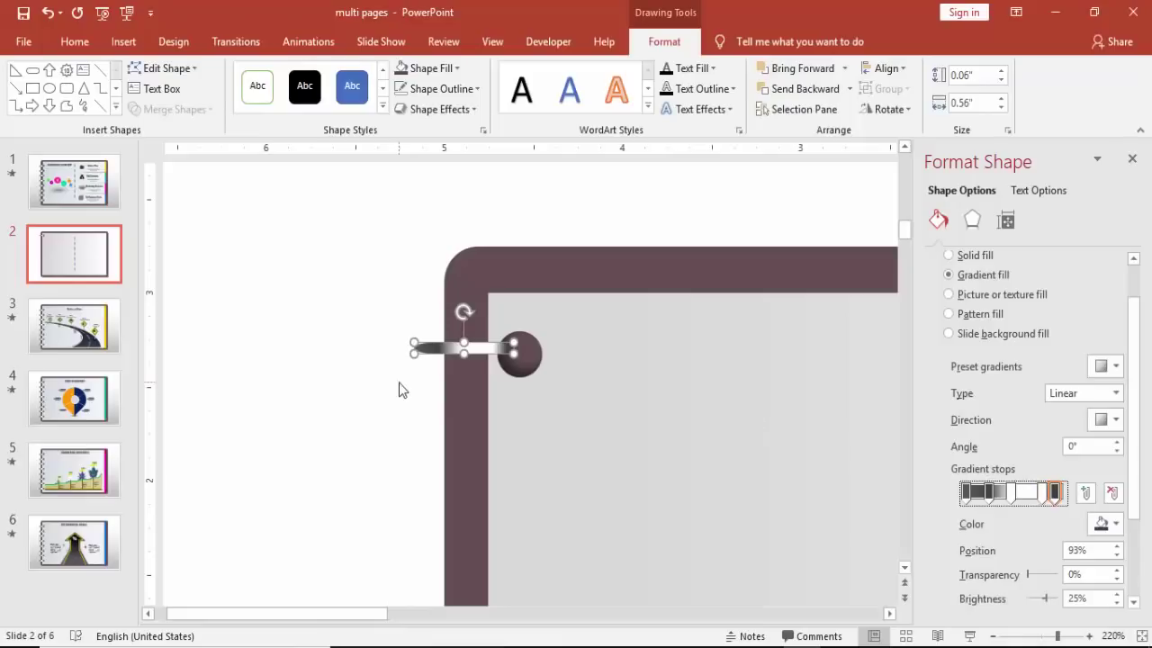
left_click(392, 382)
left_click(467, 349)
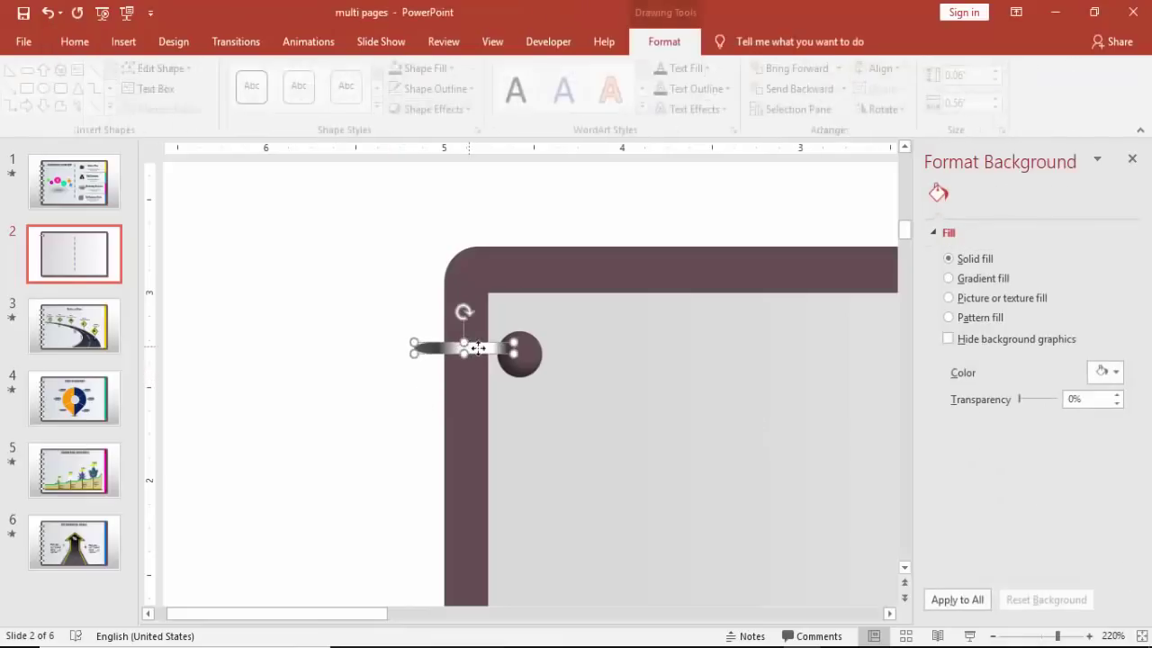
key("ctrl+d")
left_click_drag(514, 381, 486, 368)
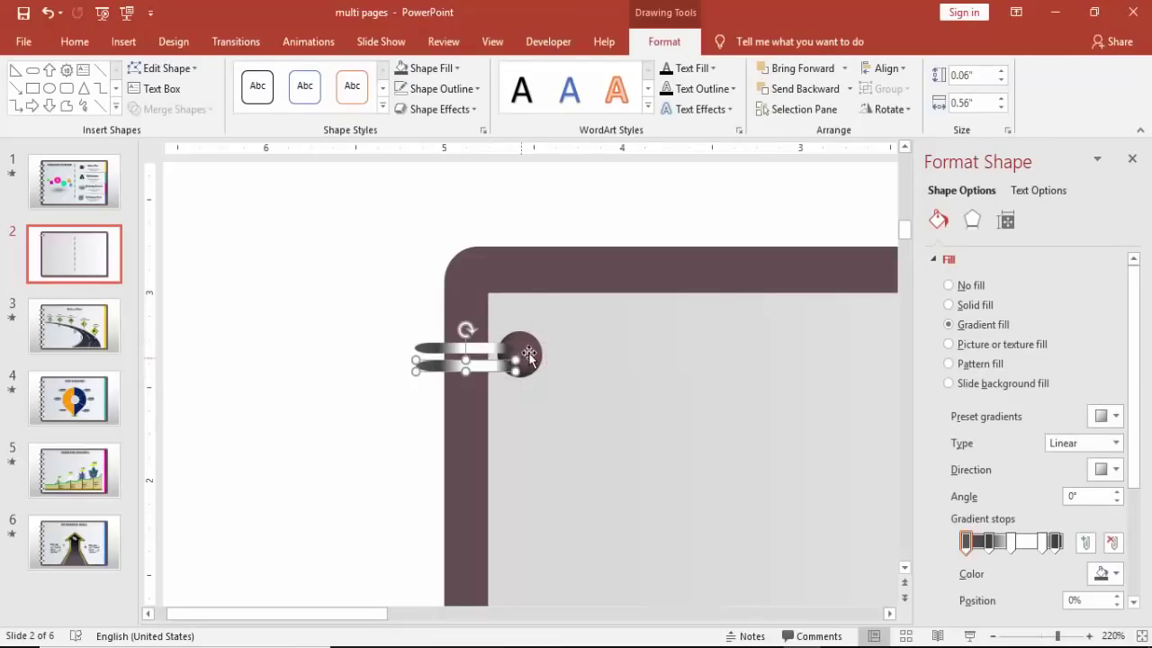
Nudge the dark circle into place against the ends of the two bars.
left_click(523, 351)
key("ctrl+Left")
key("ctrl+Left")
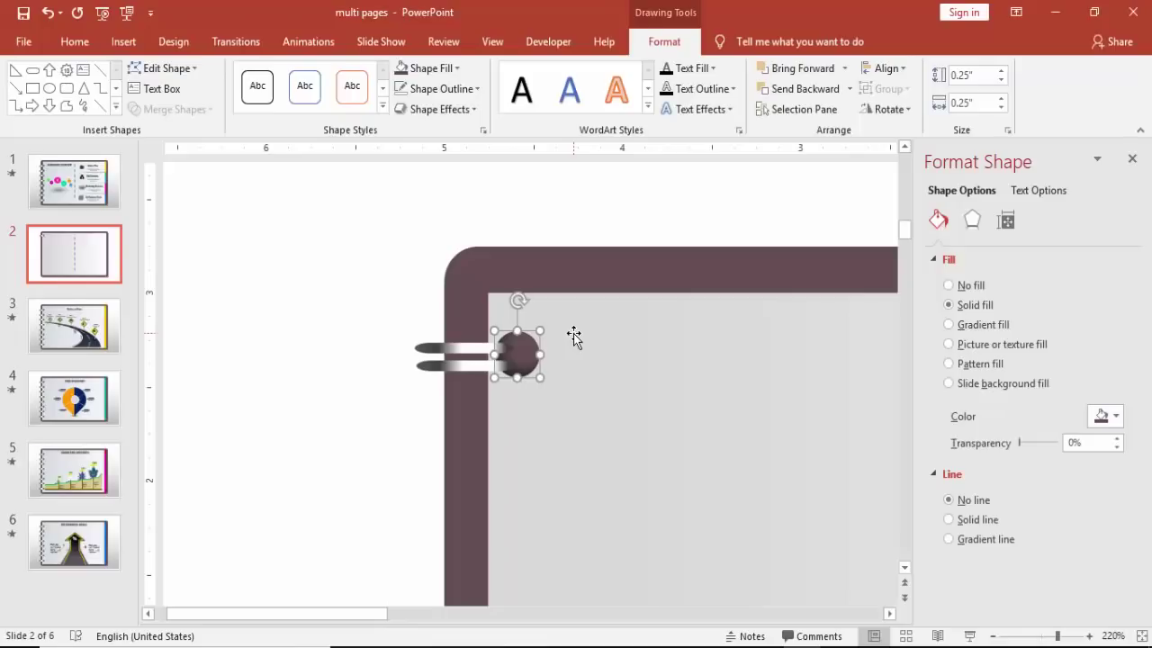
key("ctrl+Down")
key("ctrl+Left")
key("ctrl+Down")
key("ctrl+Up")
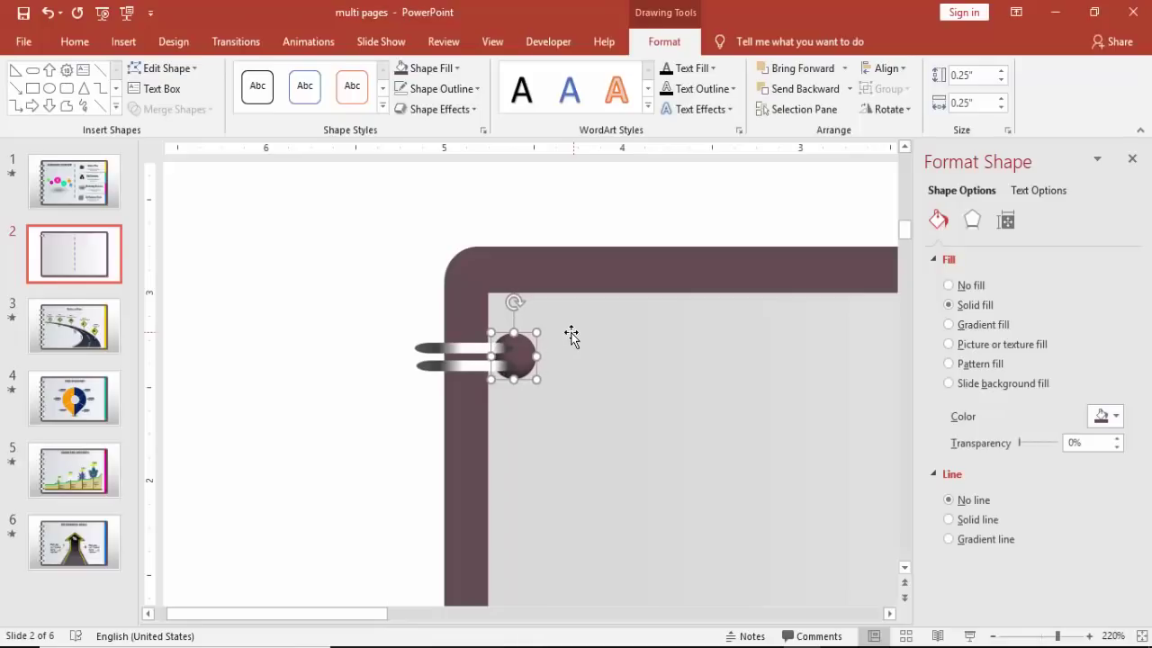
Nudge the upper bar up slightly, then preview the slide full-screen.
left_click(455, 351)
key("ctrl+Up")
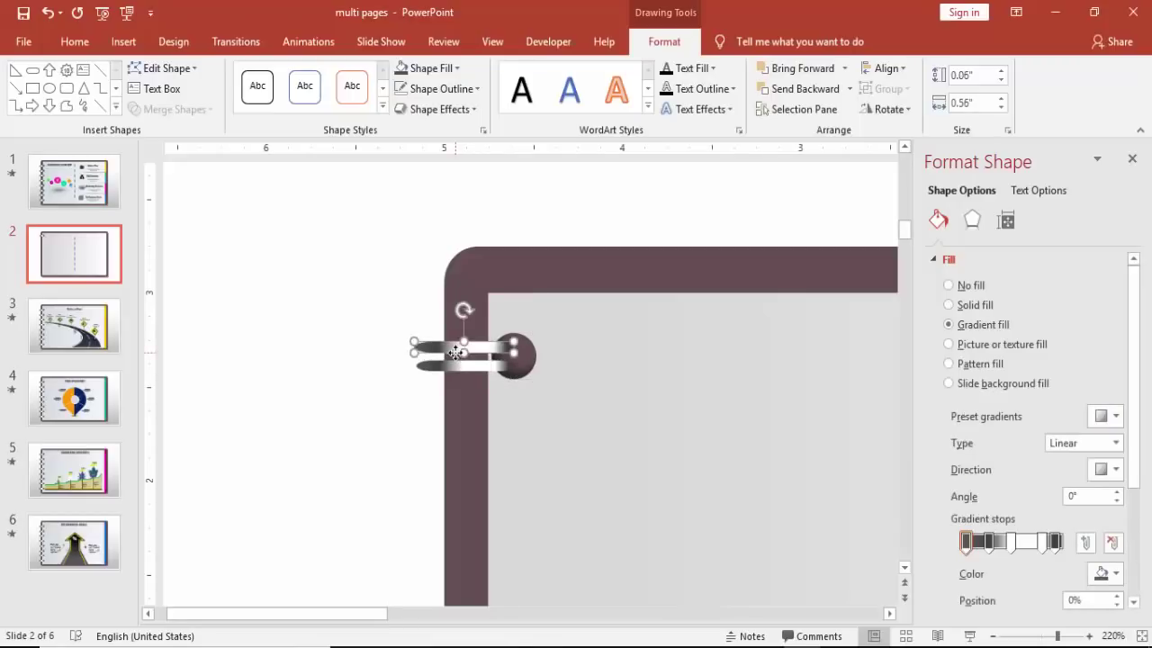
left_click(463, 367)
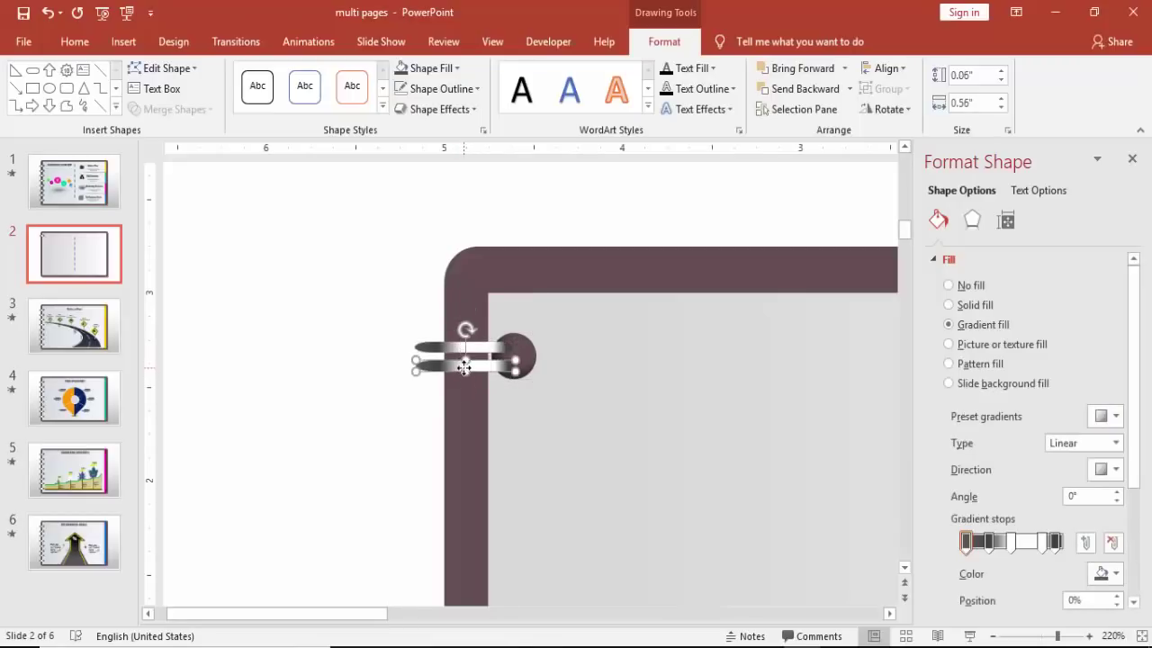
left_click(396, 367)
left_click(969, 635)
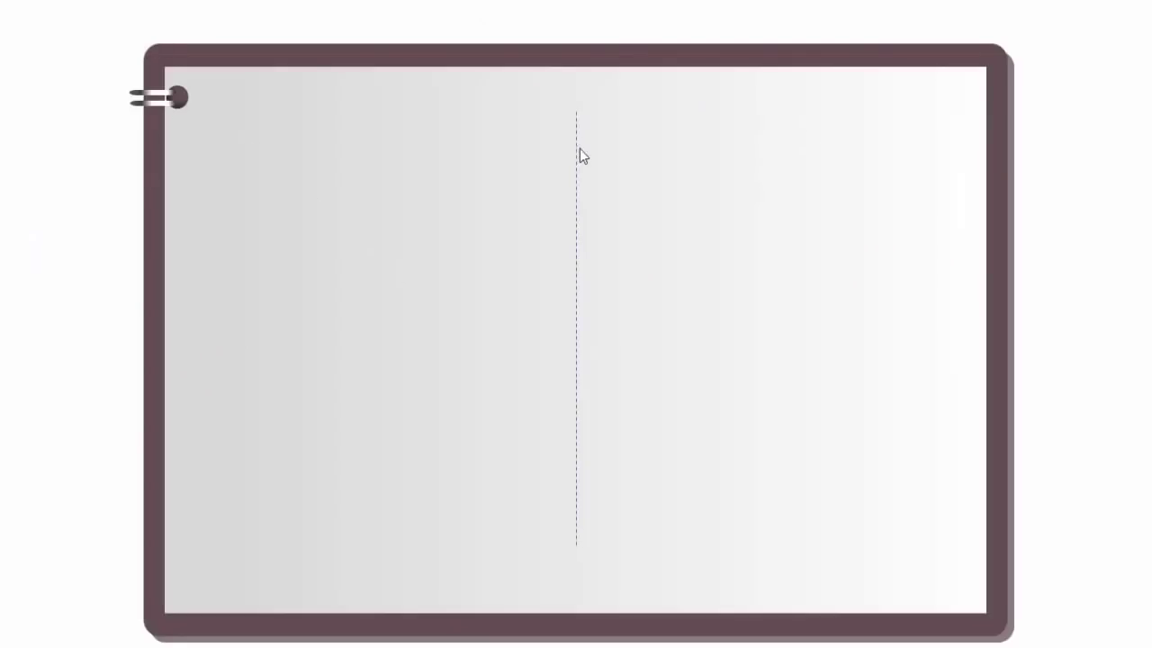
End the slide show and group the two metallic bars and dark dot into one ring.
key("Escape")
left_click_drag(372, 311, 629, 455)
right_click(520, 351)
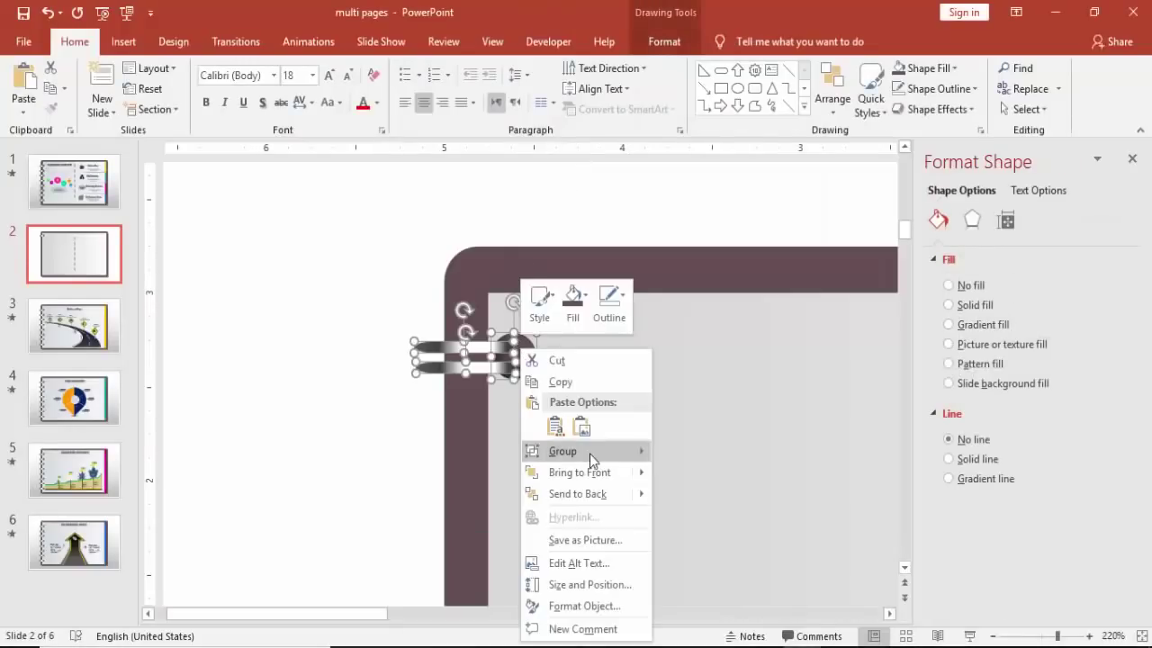
mouse_move(589, 454)
left_click(690, 453)
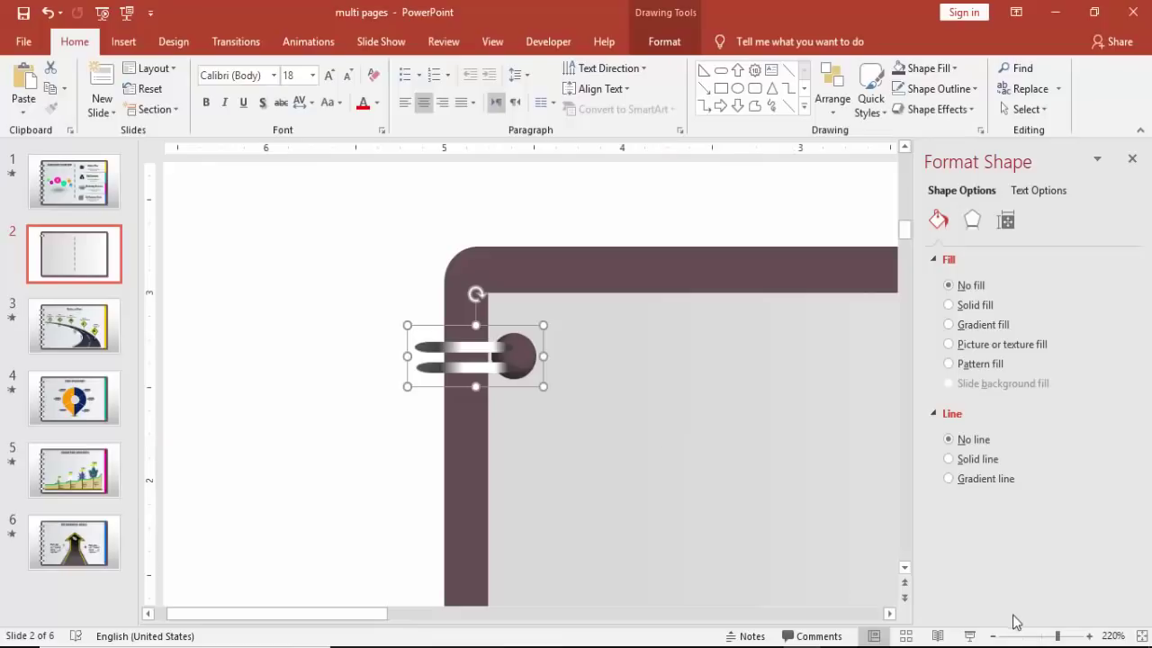
left_click(992, 636)
left_click(992, 637)
left_click(992, 636)
left_click(991, 637)
left_click(992, 637)
left_click(992, 636)
left_click(992, 637)
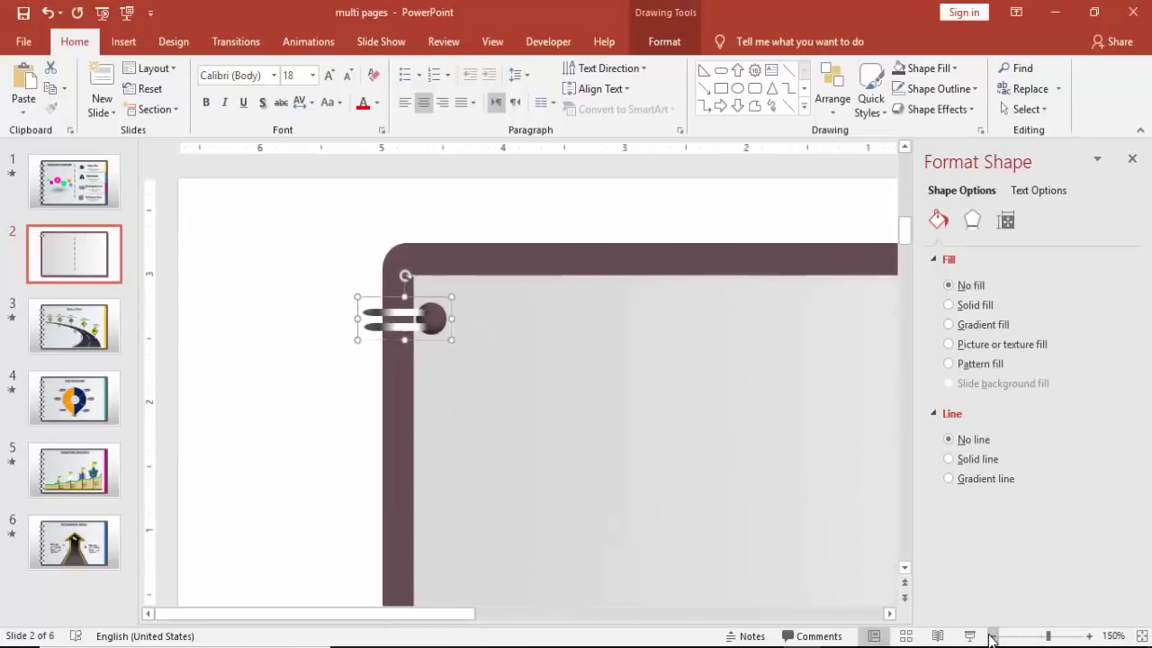
left_click(991, 636)
left_click(992, 636)
left_click(992, 637)
left_click(992, 636)
left_click(992, 637)
left_click(992, 636)
left_click(992, 637)
left_click(992, 636)
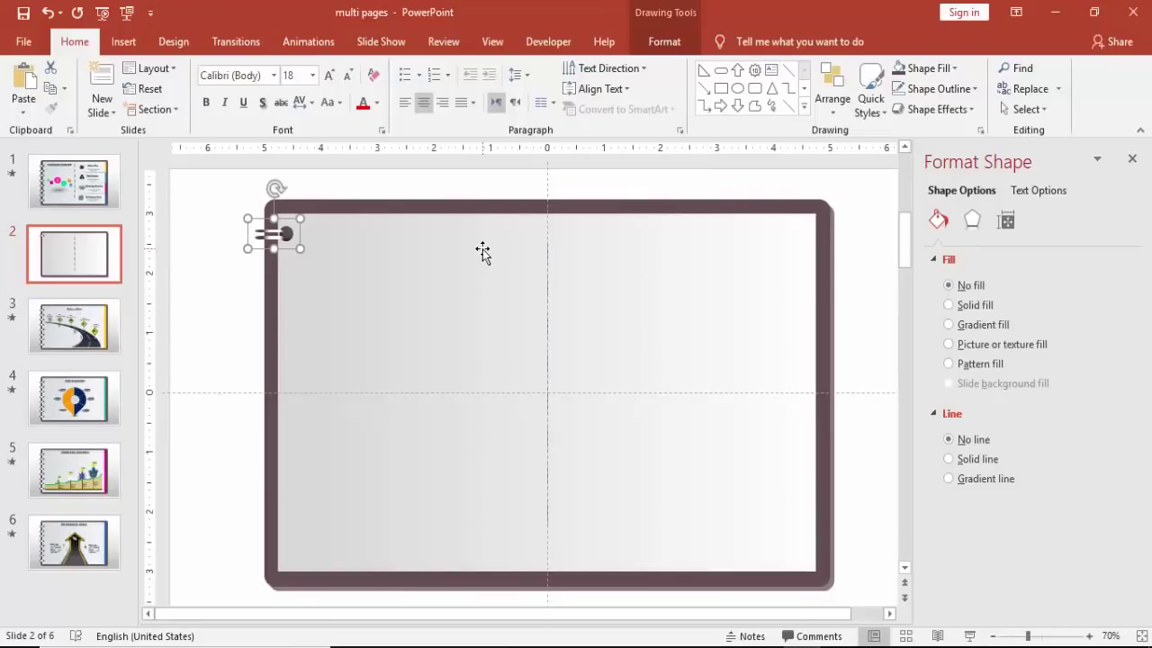
Copy the ring downward and repeat the copy to make eight rings, then select them all.
left_click_drag(288, 236, 285, 283)
key("ctrl+d")
key("ctrl+d")
key("ctrl+d")
key("ctrl+d")
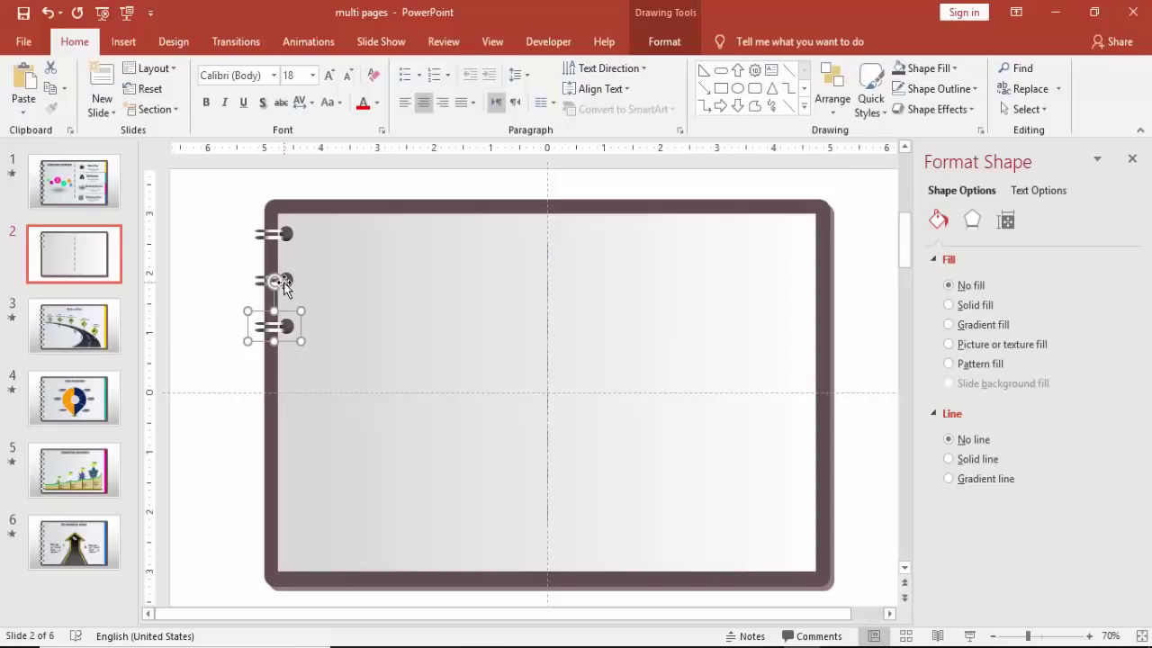
key("ctrl+d")
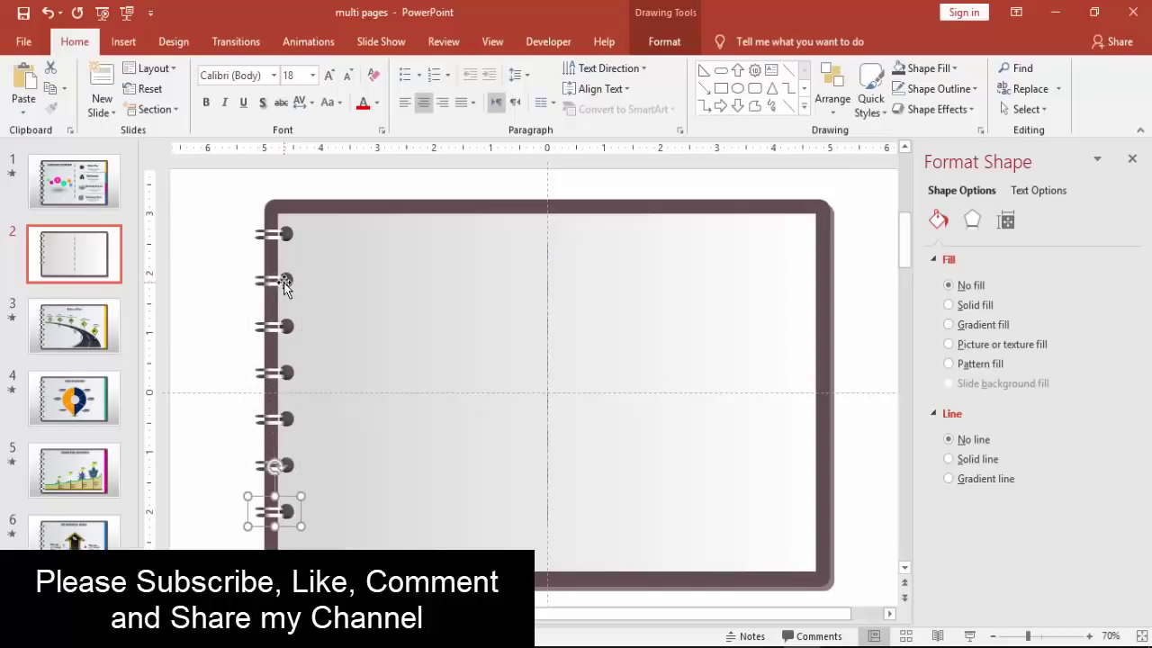
key("ctrl+d")
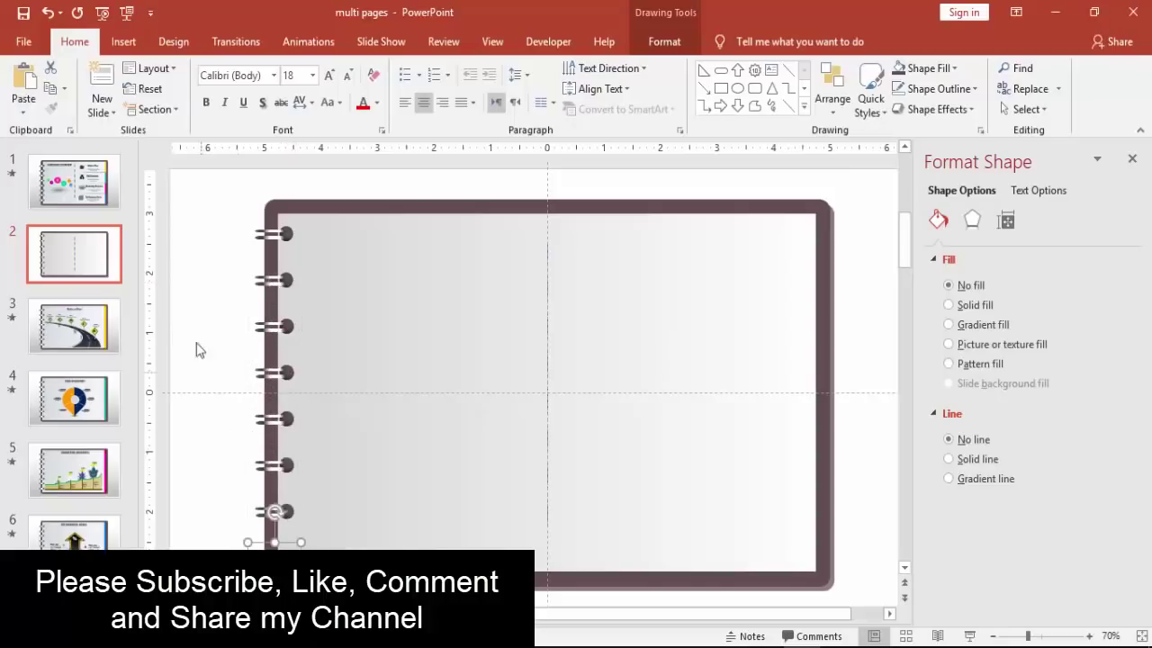
left_click_drag(209, 200, 358, 564)
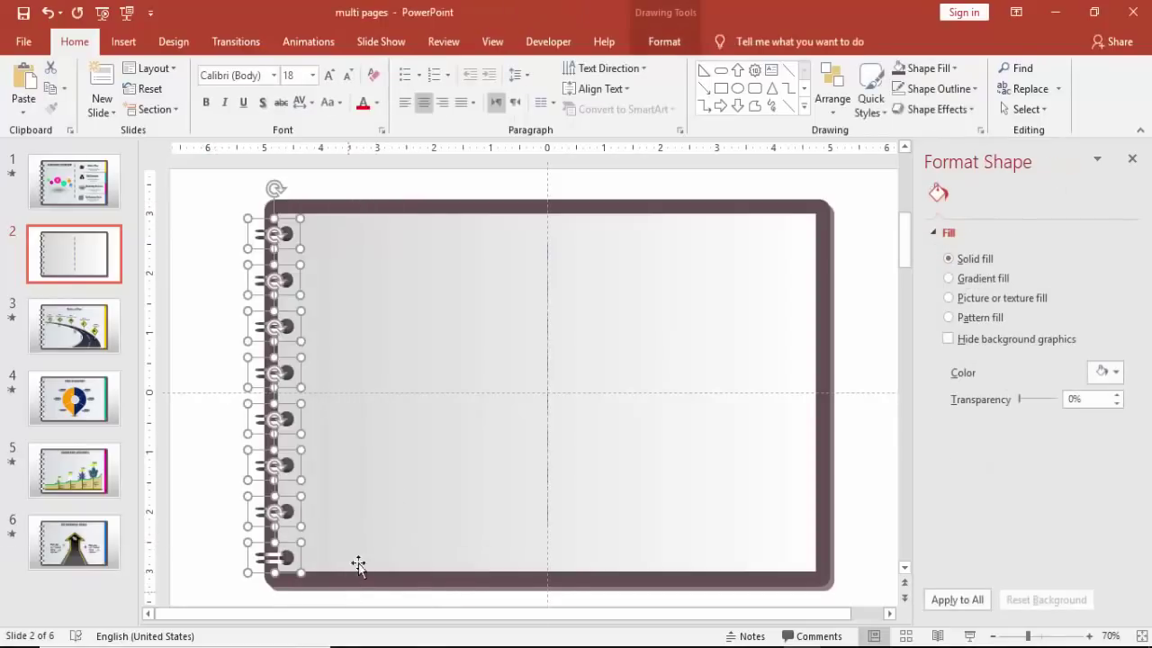
Align the eight rings left, distribute them vertically, and nudge the column up.
left_click(668, 40)
left_click(884, 69)
left_click(902, 91)
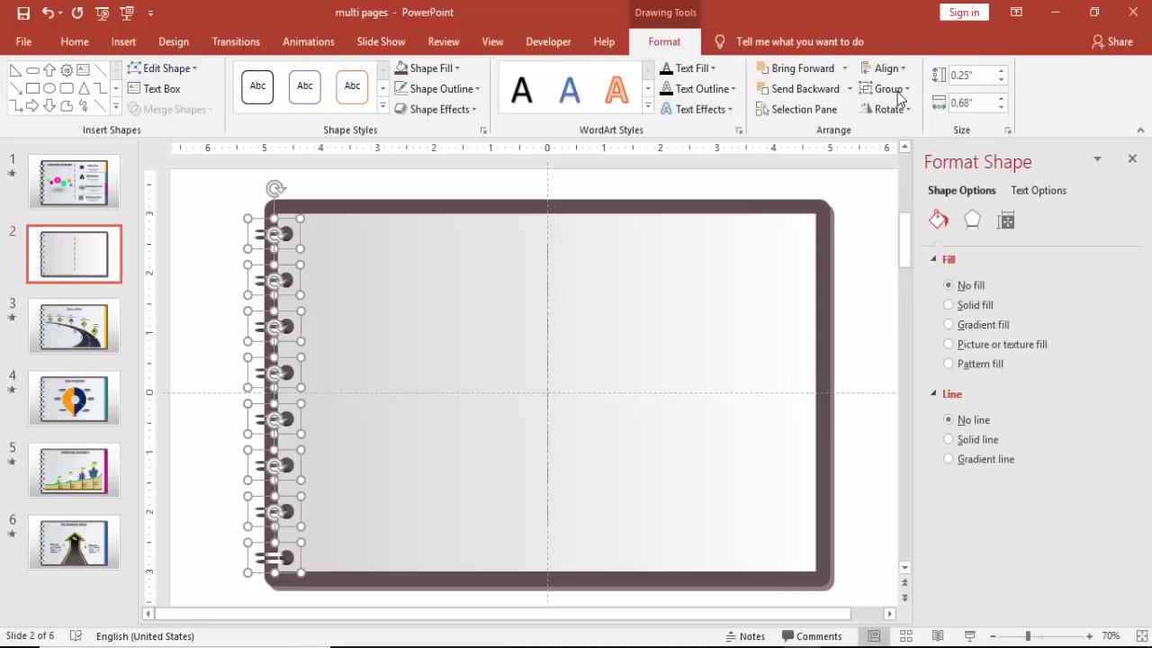
left_click(888, 70)
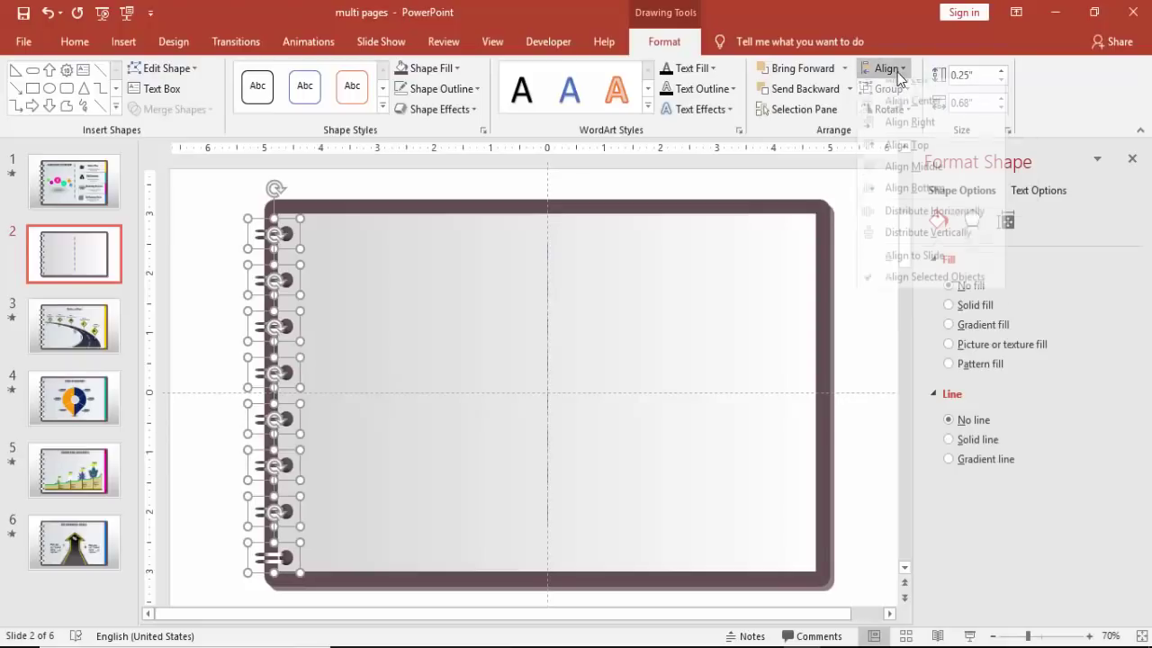
left_click(933, 244)
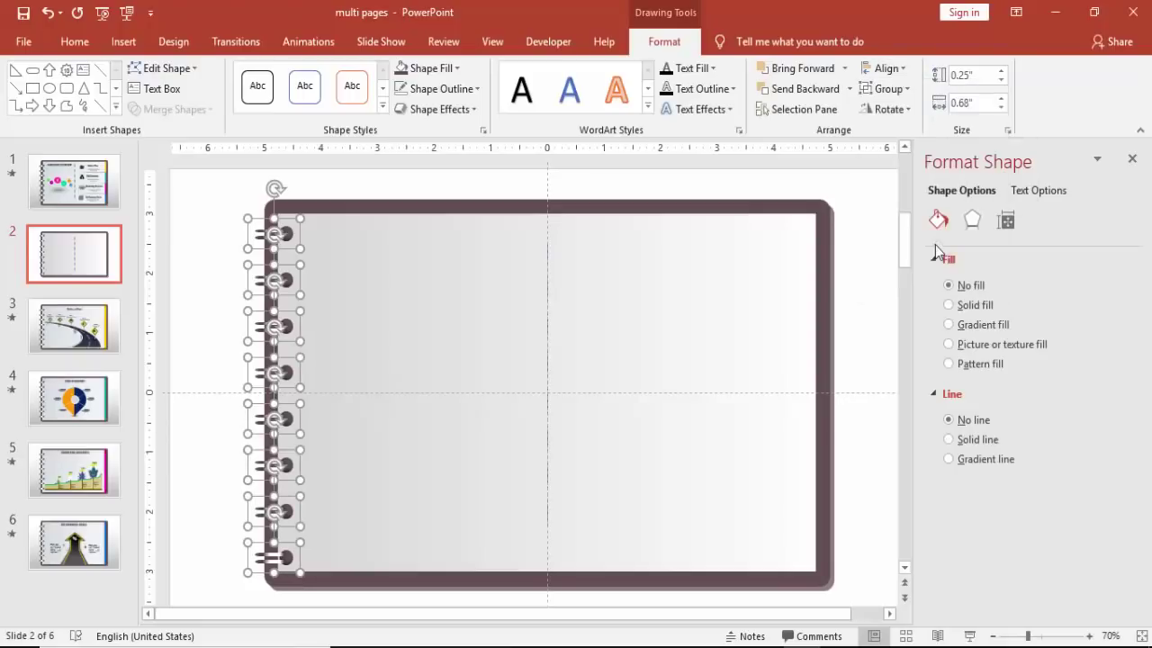
key("ctrl+Up")
key("ctrl+Up")
key("ctrl+Up")
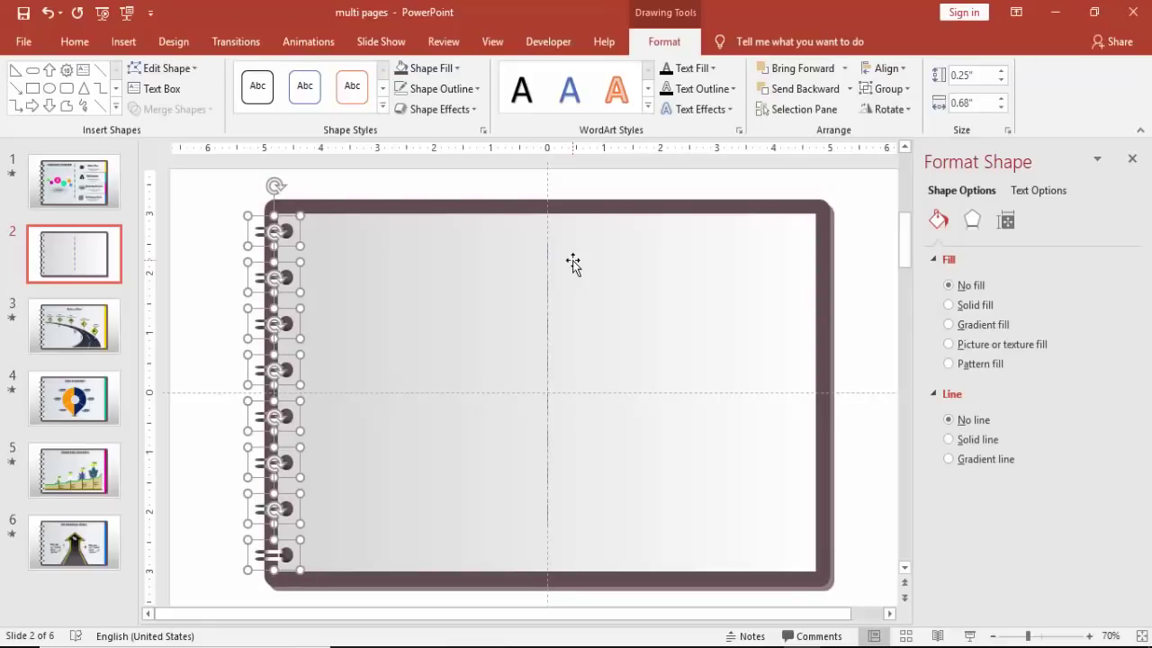
left_click(499, 191)
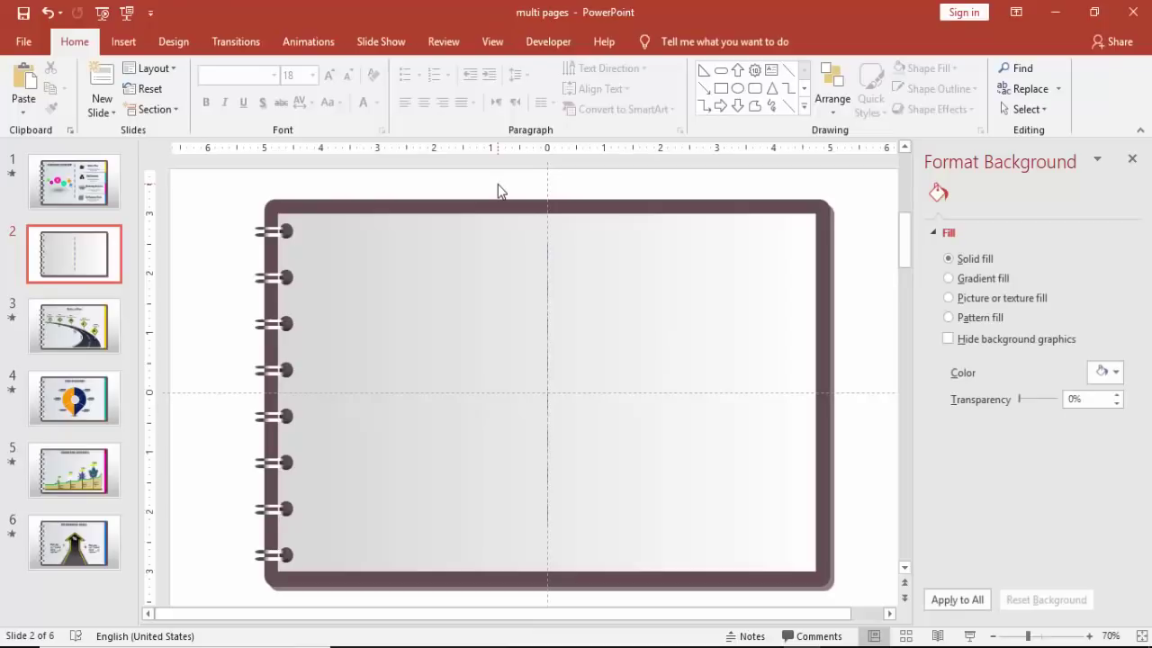
Give the grey page an outer shadow: 60% transparency, 4 pt blur, 45°, 5 pt distance.
left_click(794, 265)
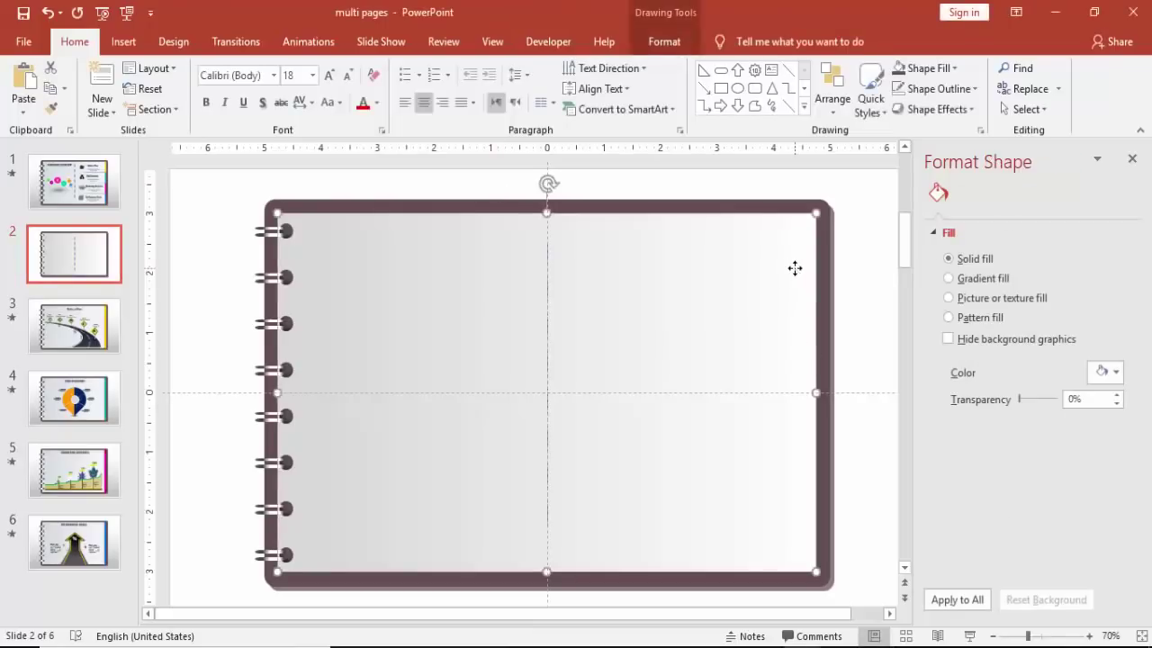
left_click(662, 41)
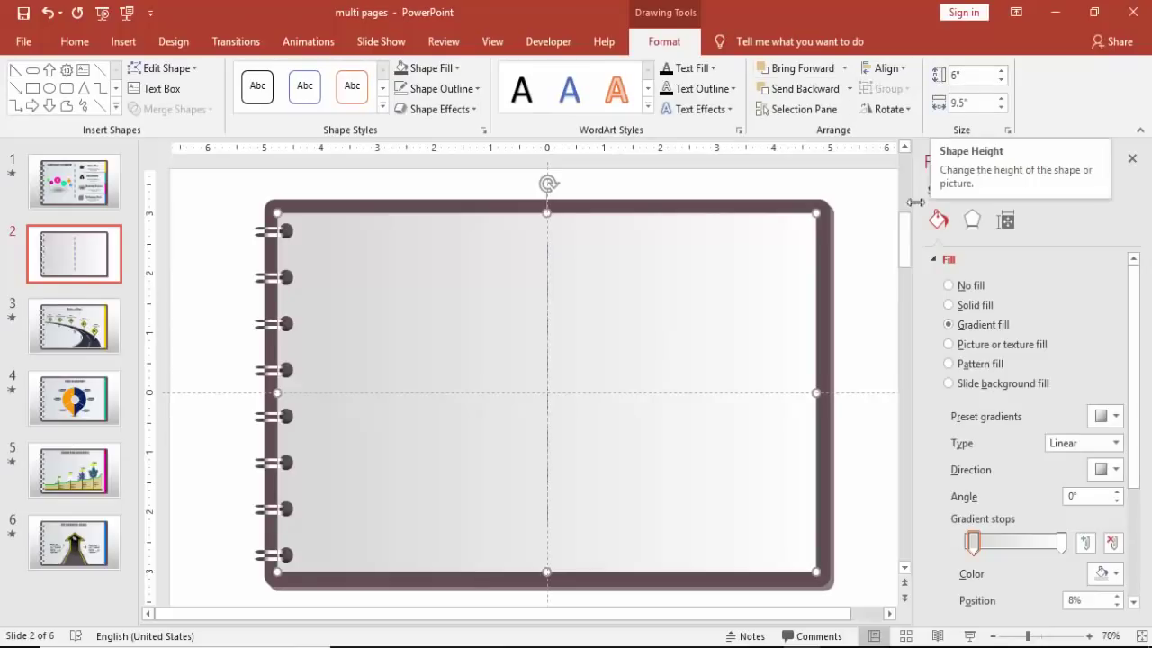
left_click(972, 220)
left_click(1101, 290)
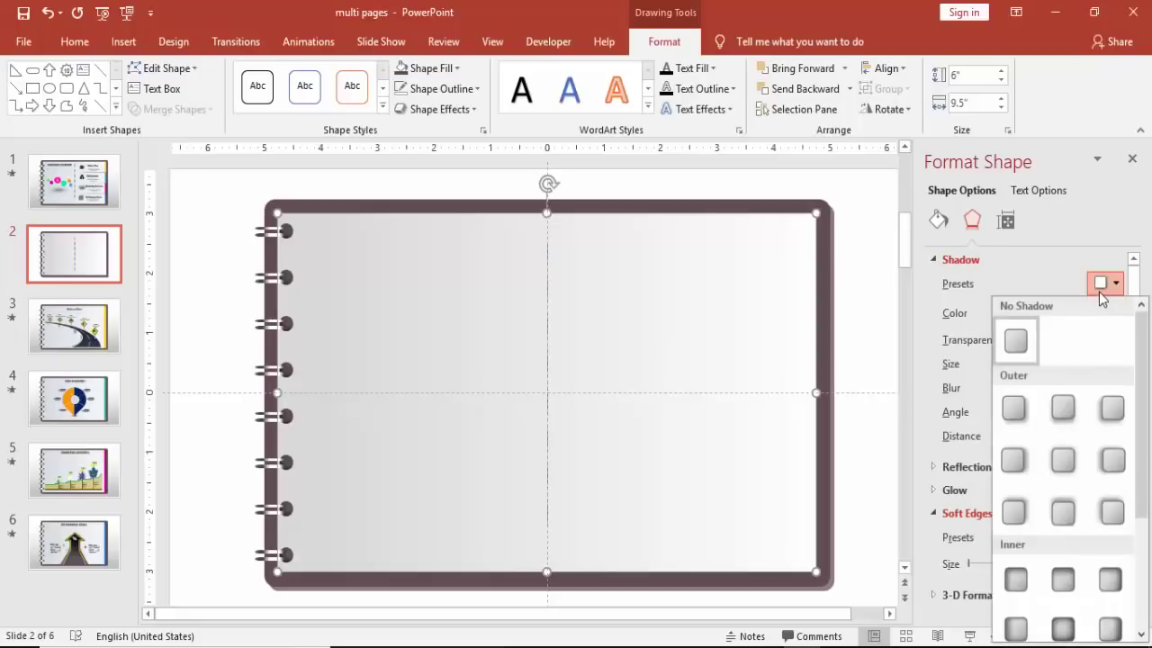
left_click(1024, 411)
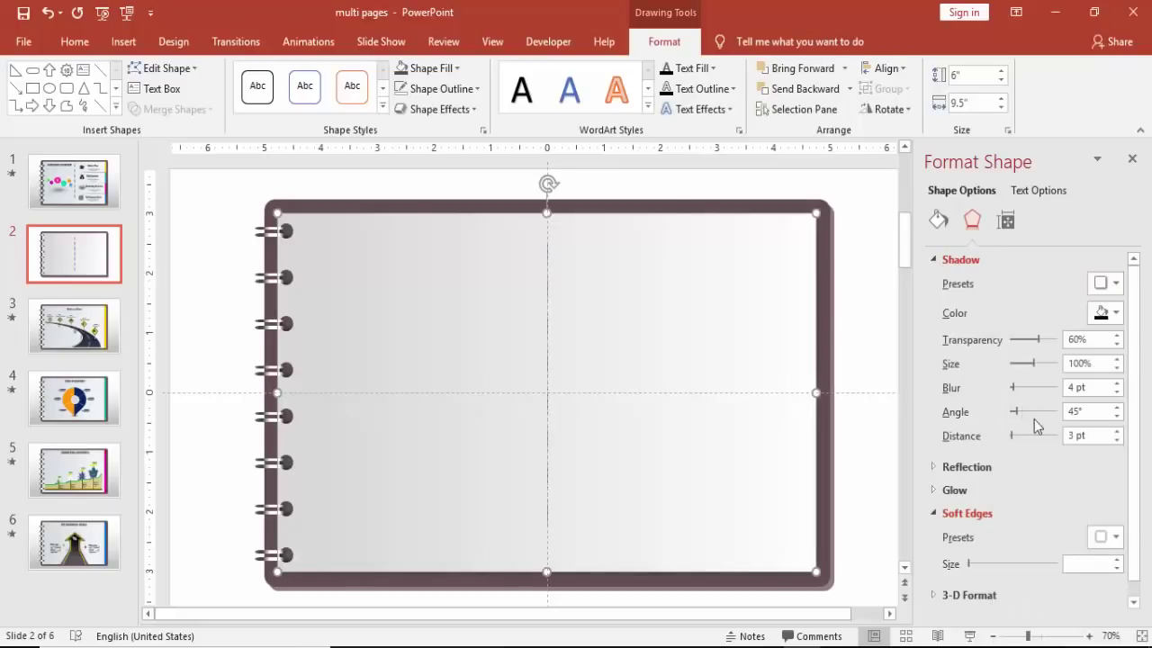
left_click(1118, 432)
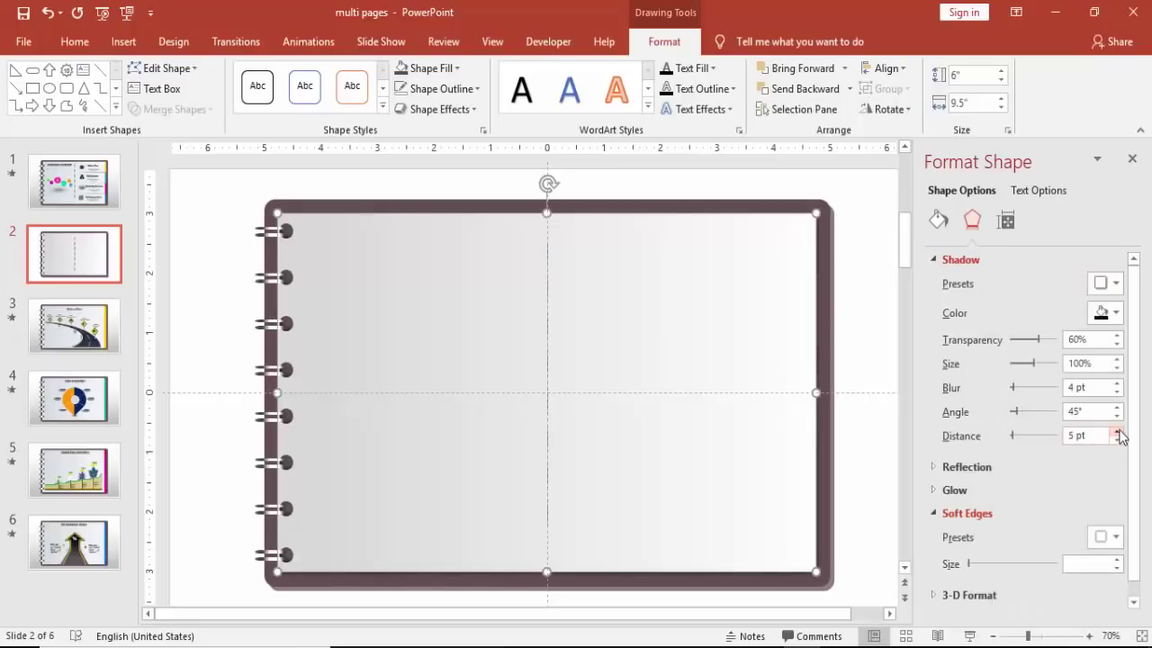
left_click(856, 291)
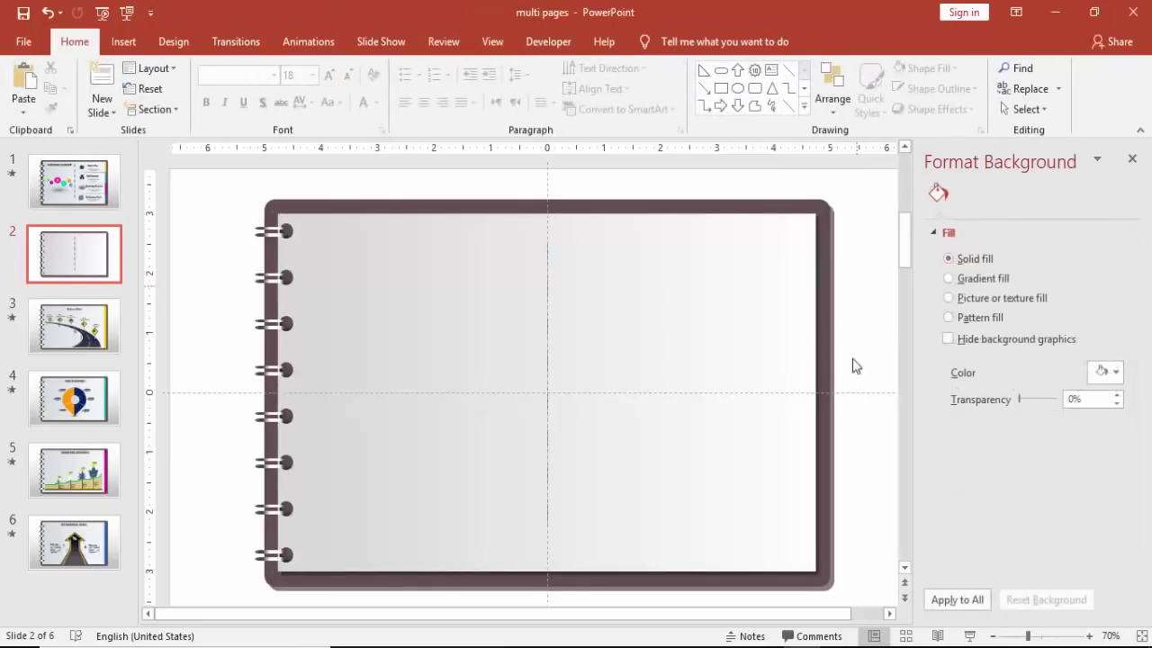
left_click(785, 324)
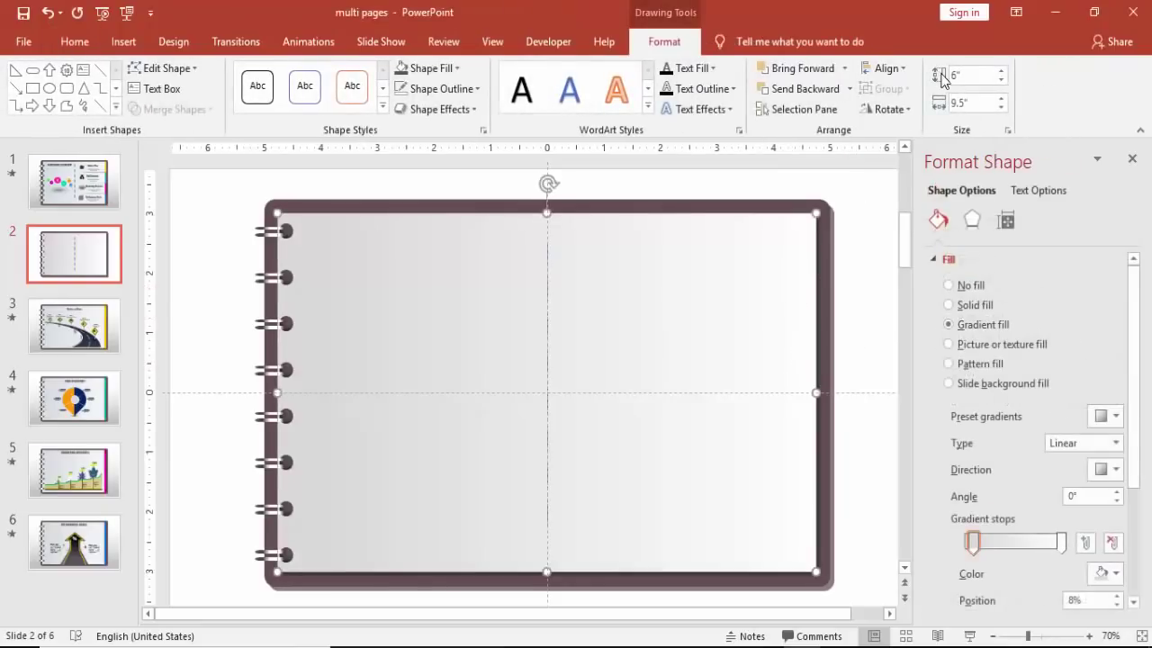
Draw a narrow rectangle bar at the notebook page's top-right corner.
left_click(120, 42)
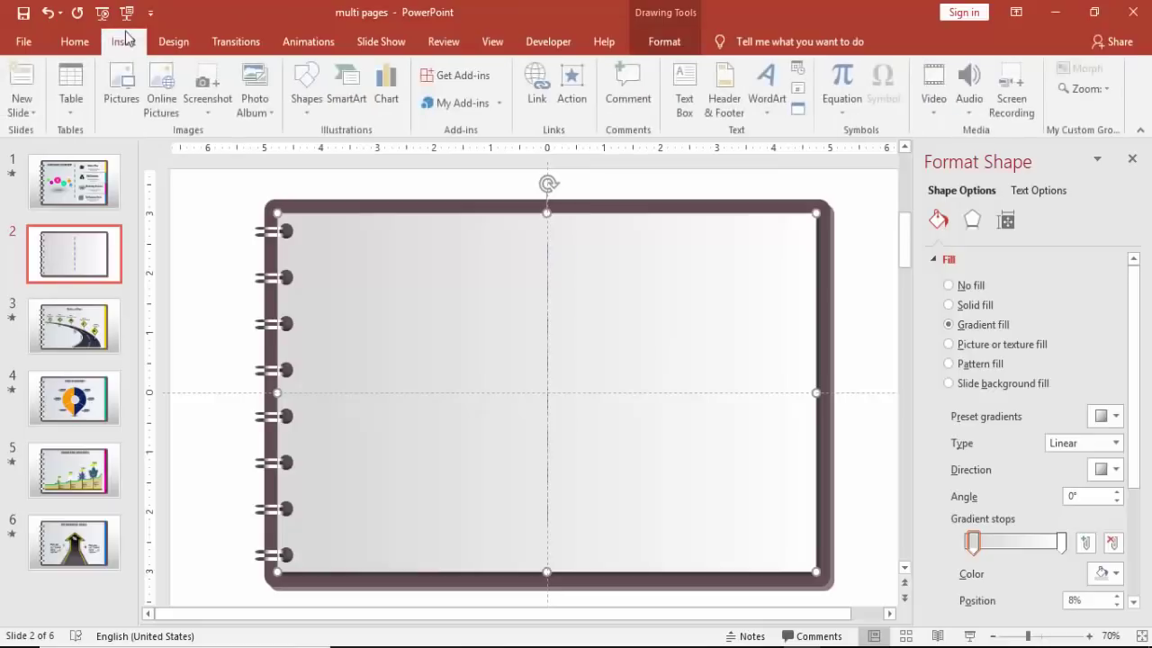
left_click(307, 87)
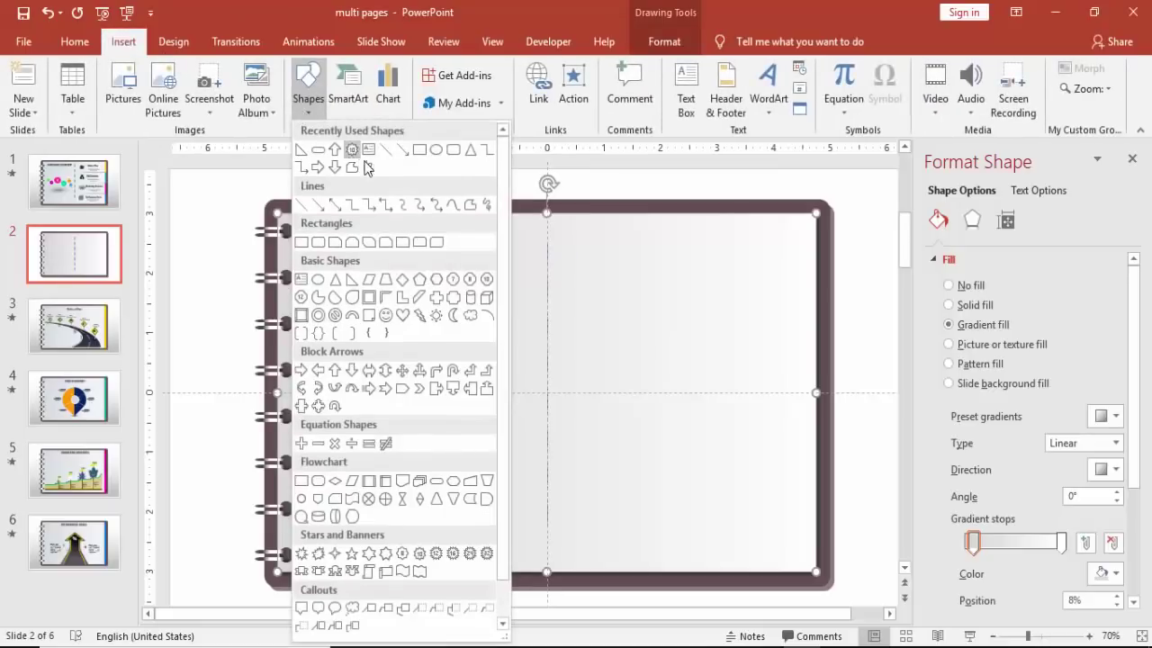
left_click(418, 150)
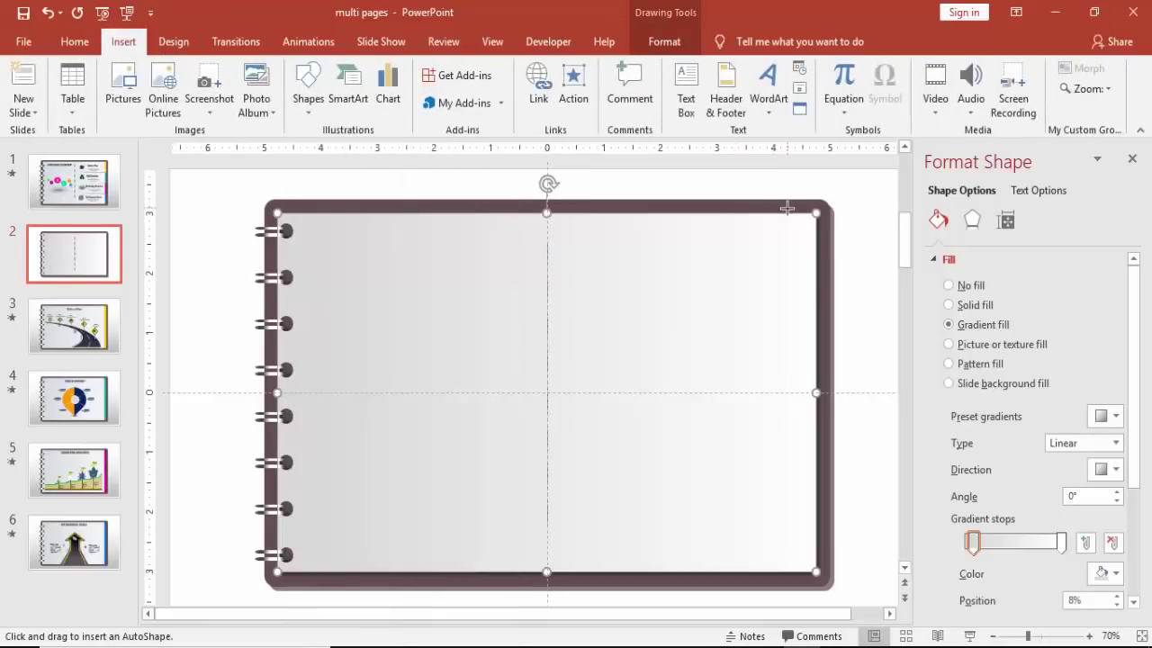
left_click_drag(814, 277, 816, 286)
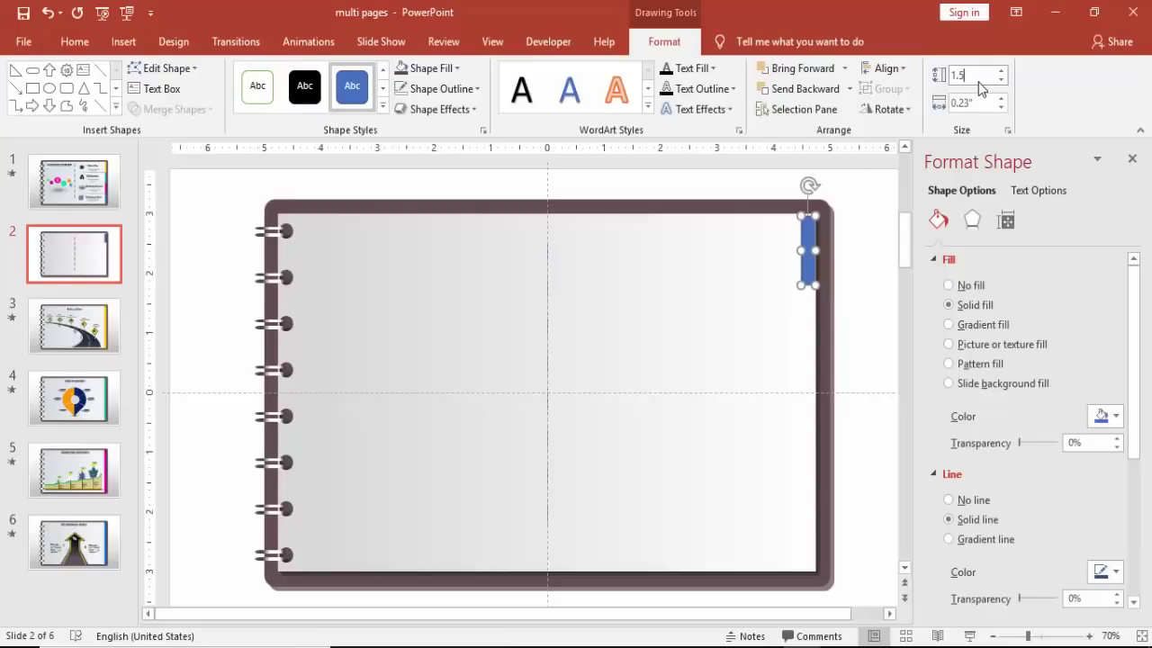
Make the bar 1.5" tall and remove its outline.
left_click(979, 80)
type("1.5")
key("Return")
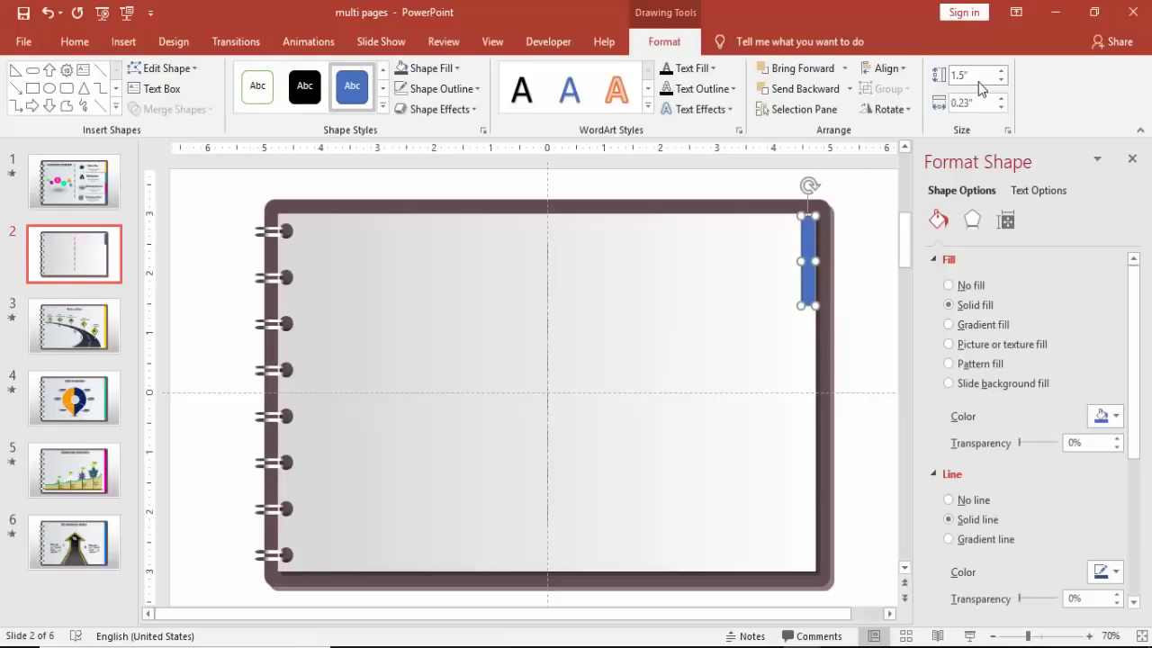
left_click(464, 90)
left_click(474, 284)
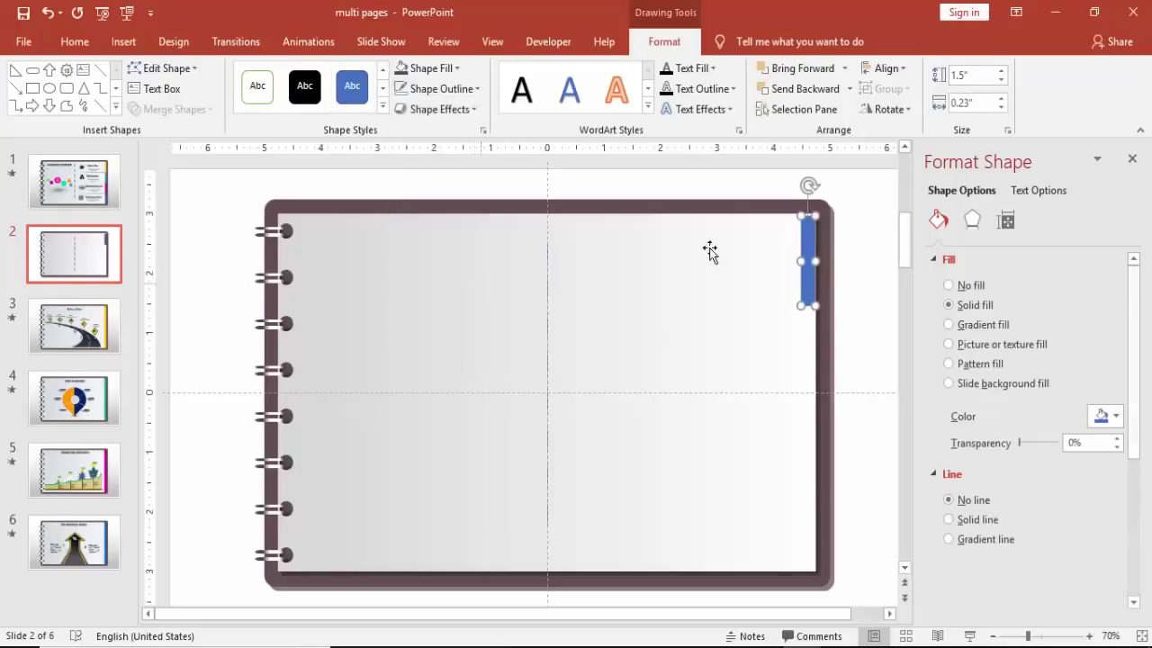